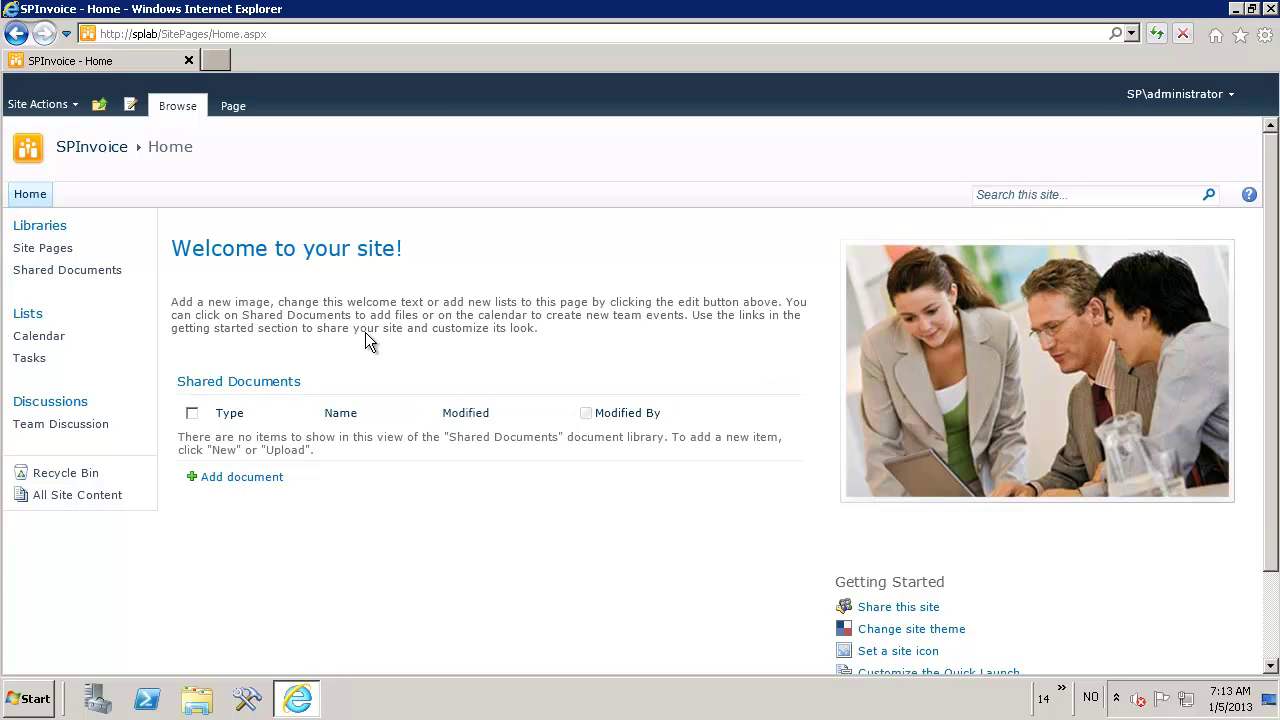
- Activate the Report Server File Sync feature from Site Settings > Manage site features
{"action": "left_click", "coordinate": [72, 105]}
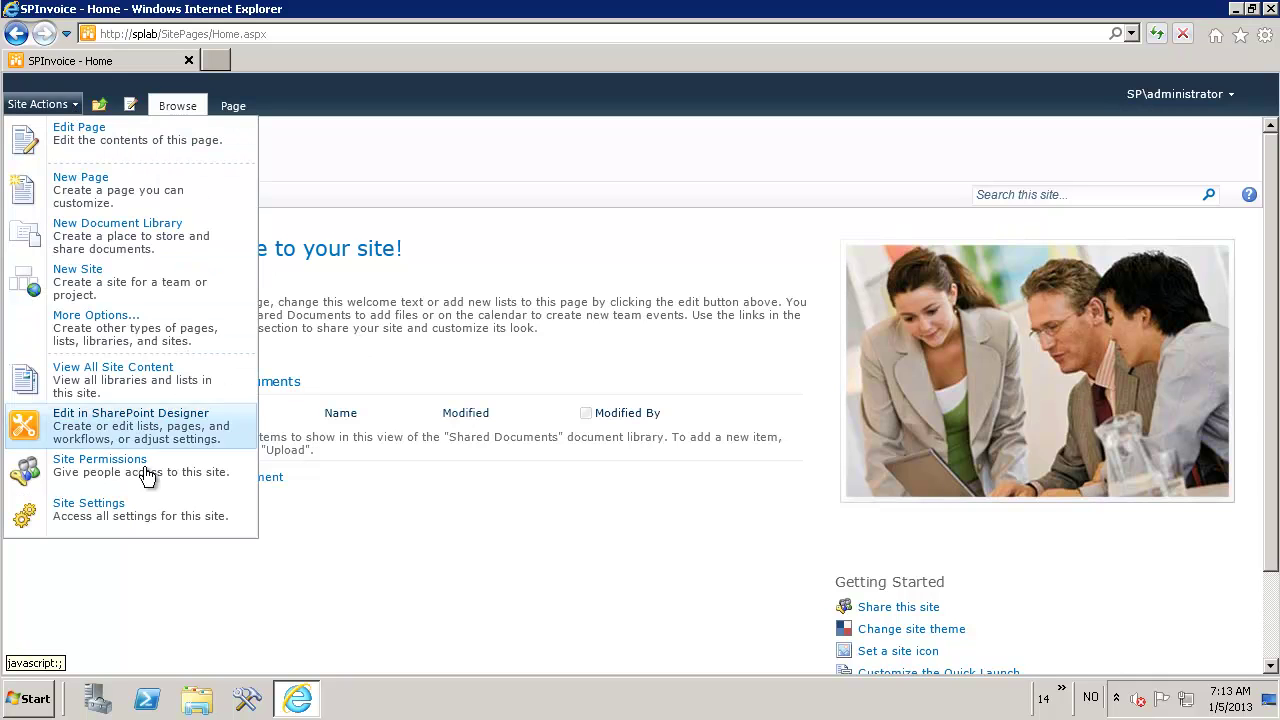
{"action": "left_click", "coordinate": [112, 506]}
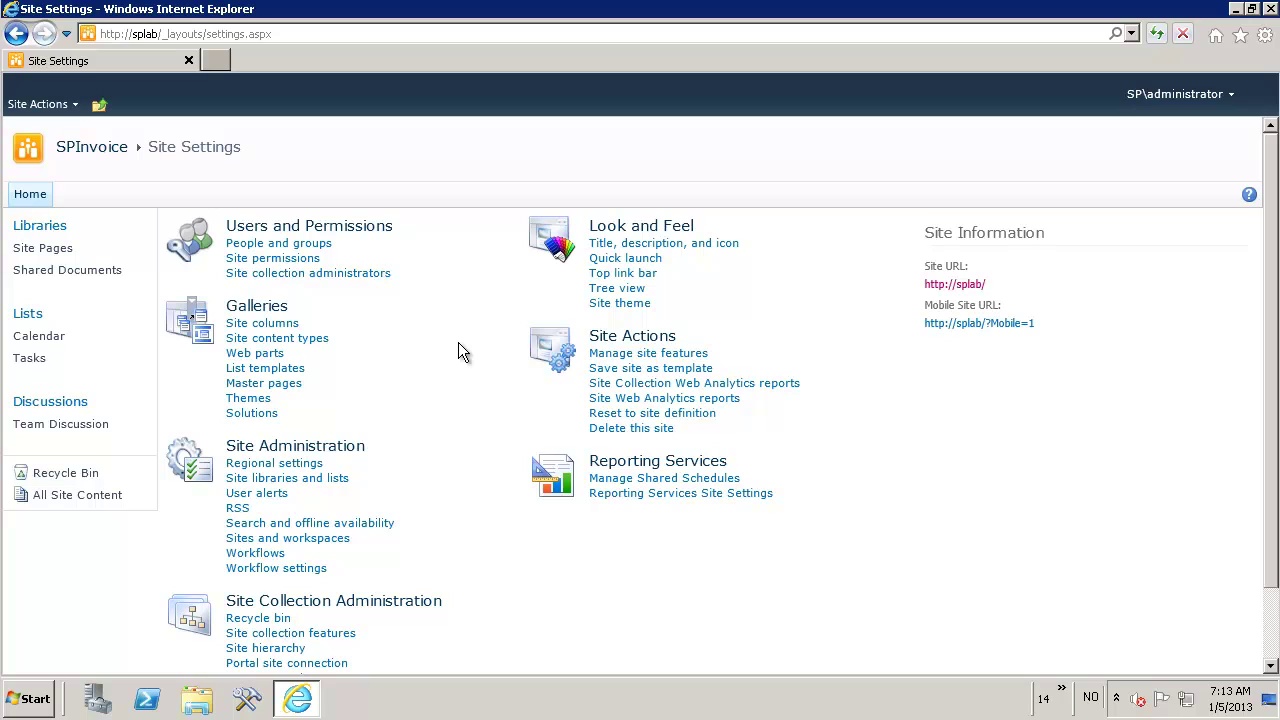
{"action": "left_click", "coordinate": [668, 354]}
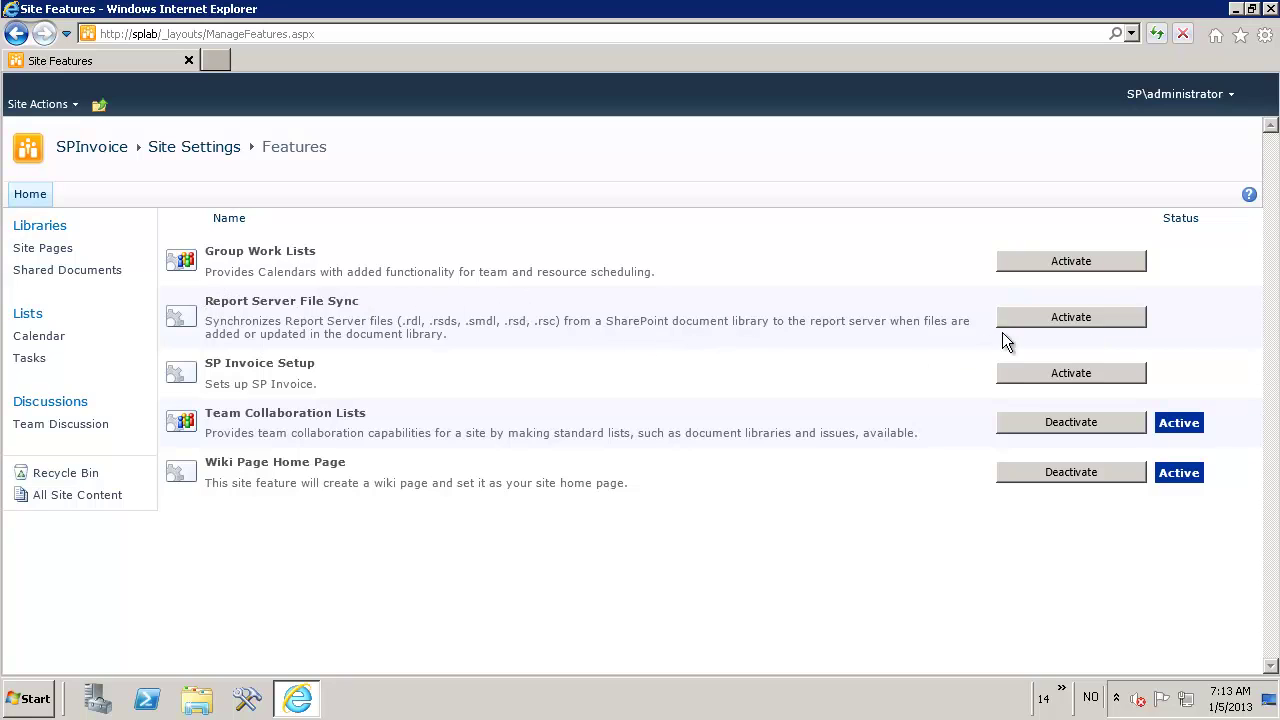
{"action": "left_click", "coordinate": [1064, 319]}
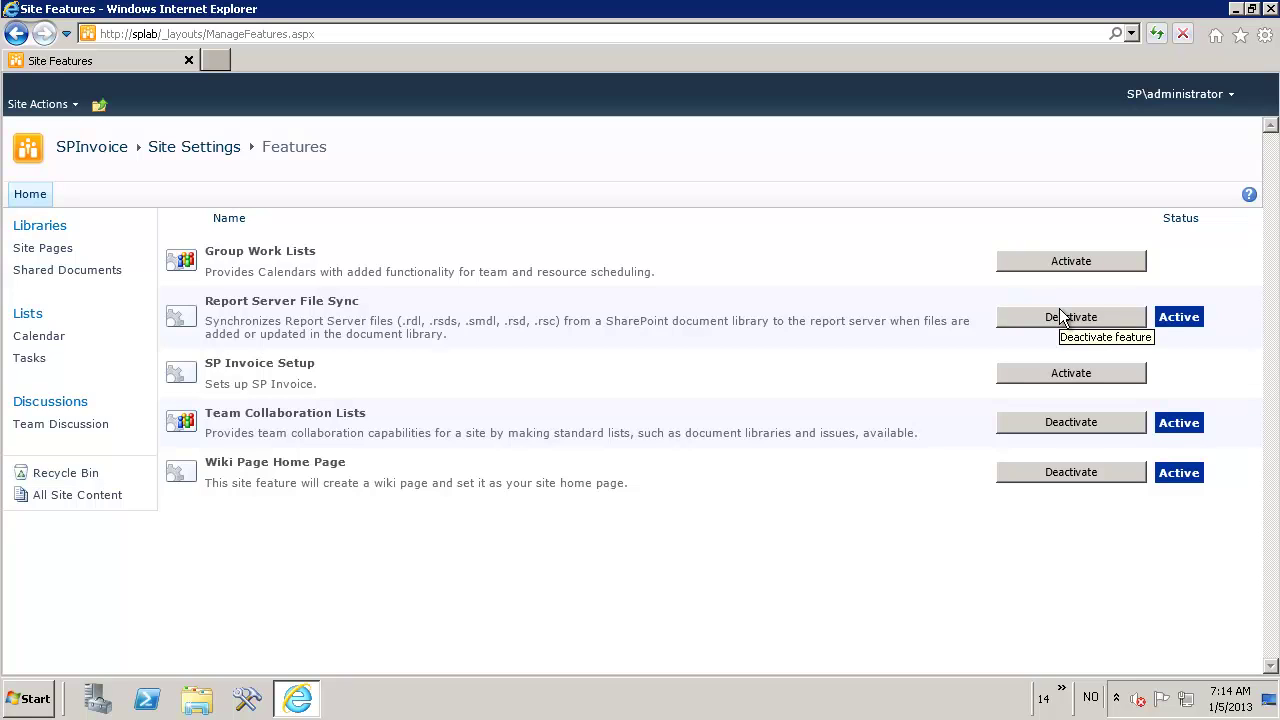
- Confirm deactivating Report Server File Sync, then activate the Group Work Lists feature
{"action": "left_click", "coordinate": [1018, 312]}
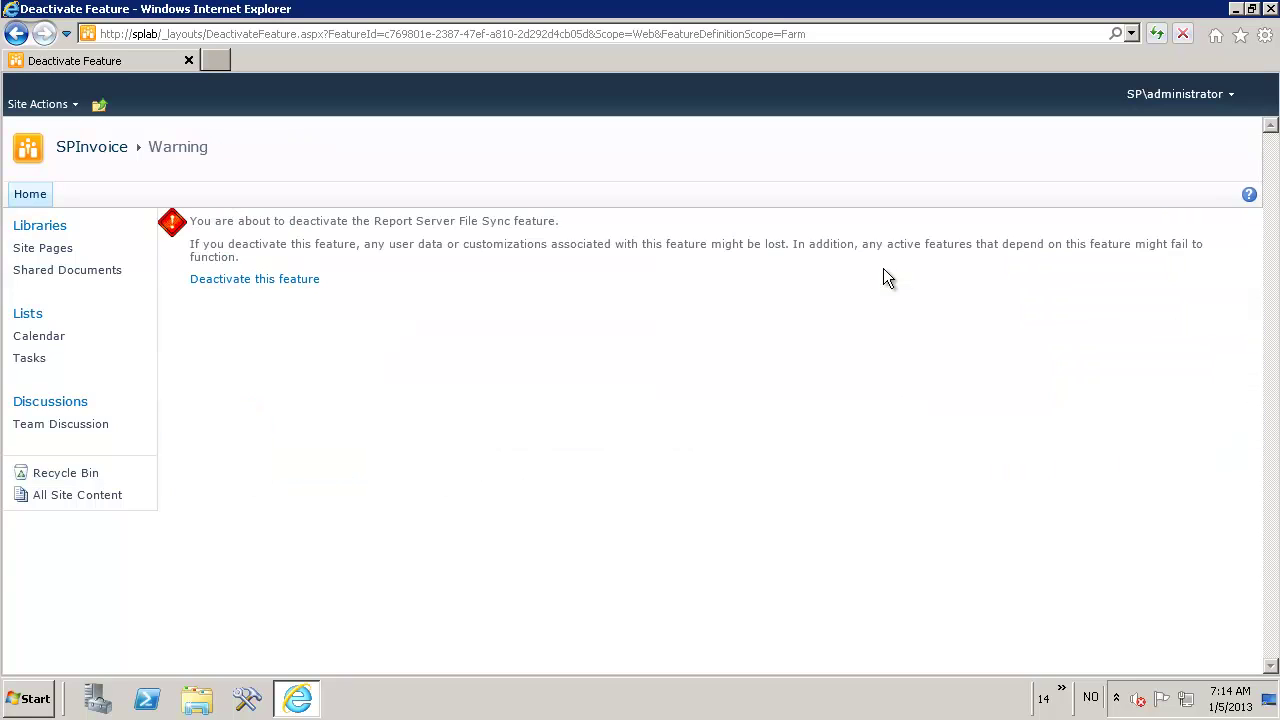
{"action": "left_click", "coordinate": [277, 281]}
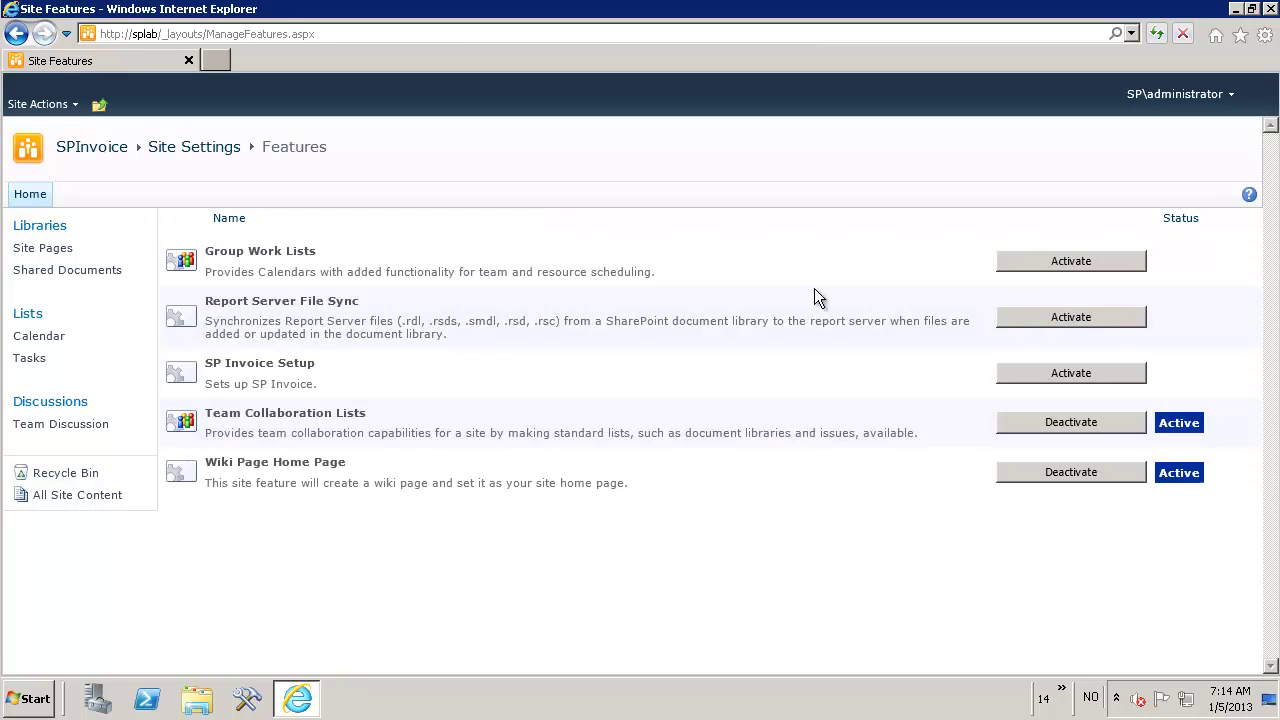
{"action": "left_click", "coordinate": [1057, 266]}
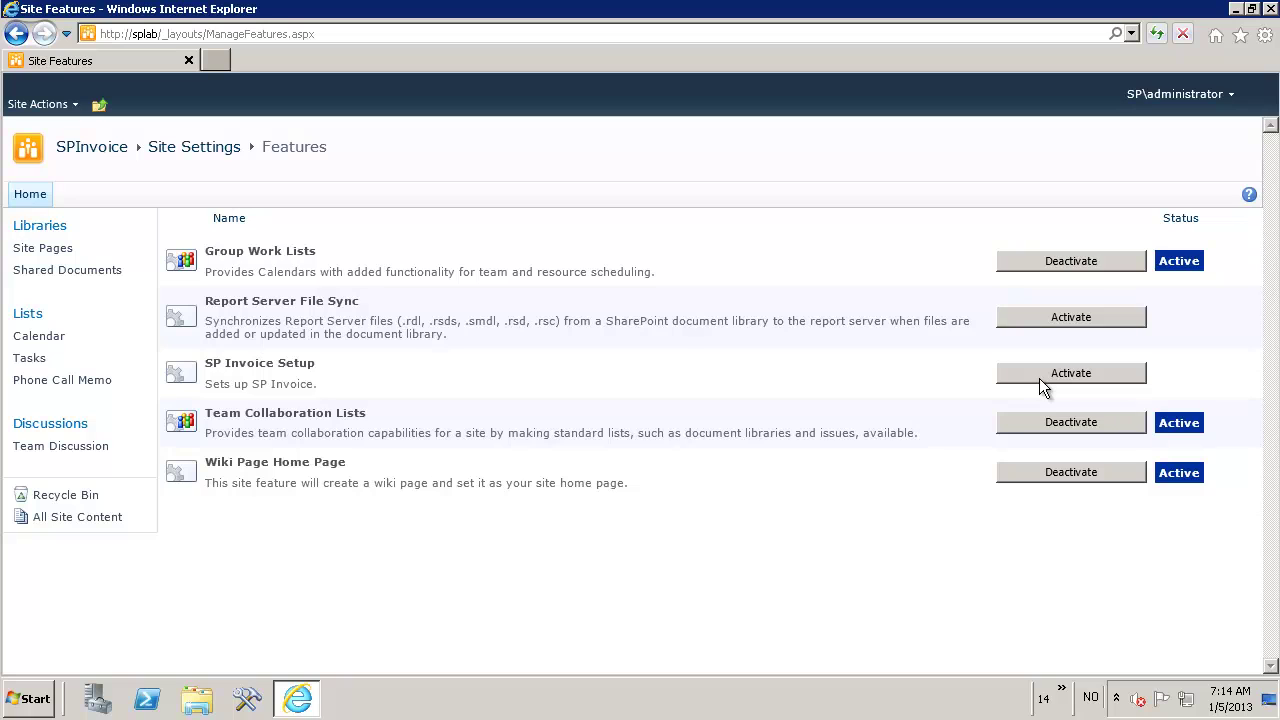
- Activate SP Invoice Setup and enter company name ACME Corp with the company address
{"action": "left_click", "coordinate": [1039, 378]}
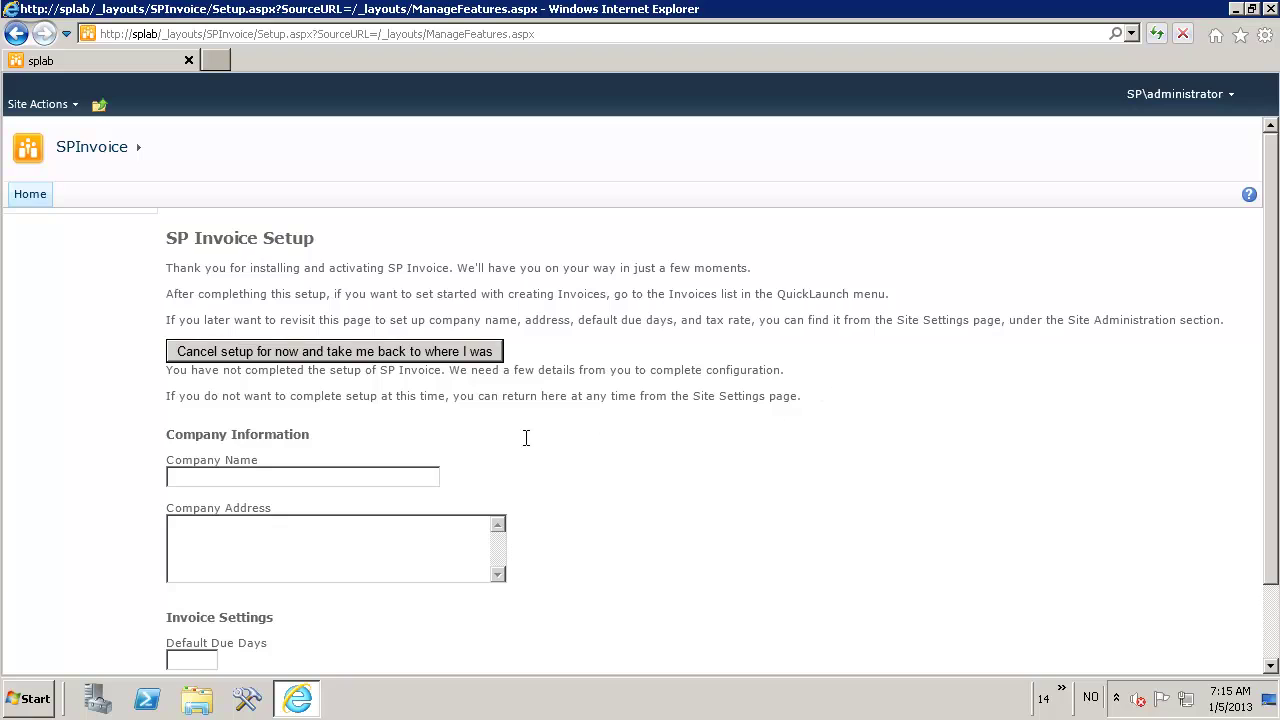
{"action": "left_click", "coordinate": [384, 475]}
{"action": "scroll", "coordinate": [673, 447], "scroll_direction": "down", "scroll_amount": 3}
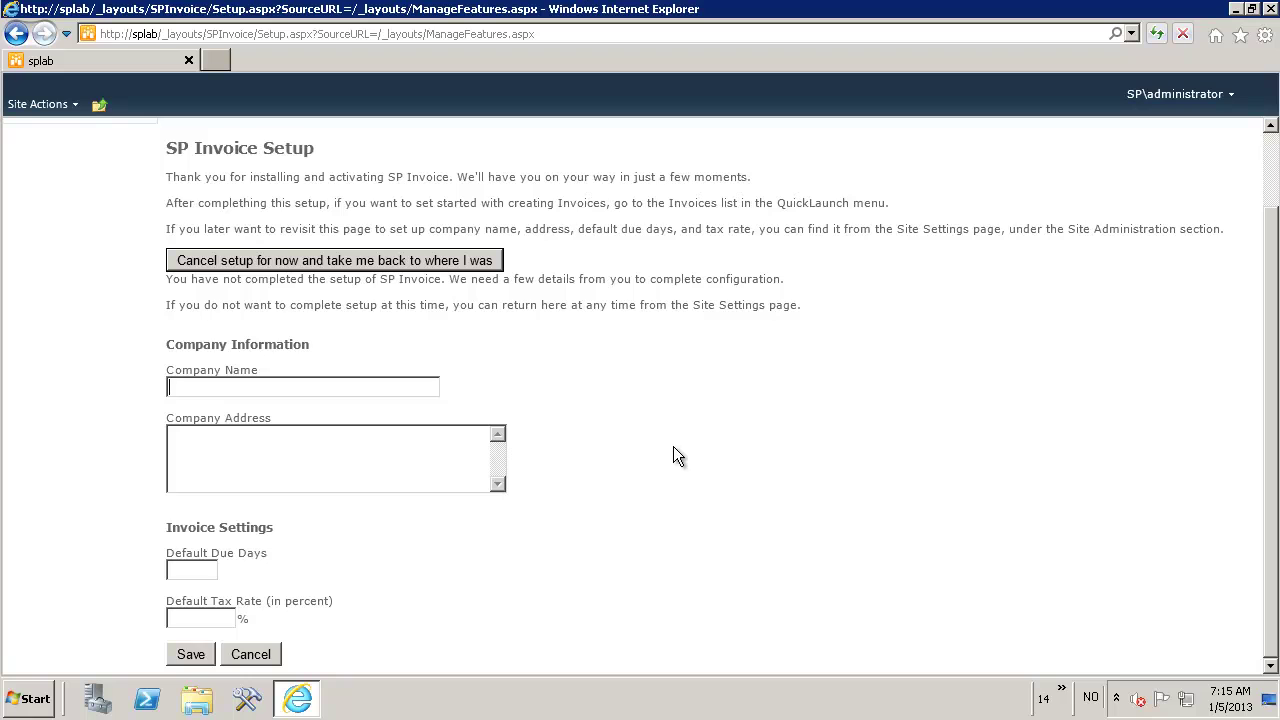
{"action": "type", "text": "ACME CO"}
{"action": "key", "text": "BackSpace"}
{"action": "type", "text": "orp"}
{"action": "key", "text": "BackSpace"}
{"action": "key", "text": "BackSpace"}
{"action": "type", "text": "rp"}
{"action": "type", "text": "123Somestr"}
{"action": "type", "text": "eet"}
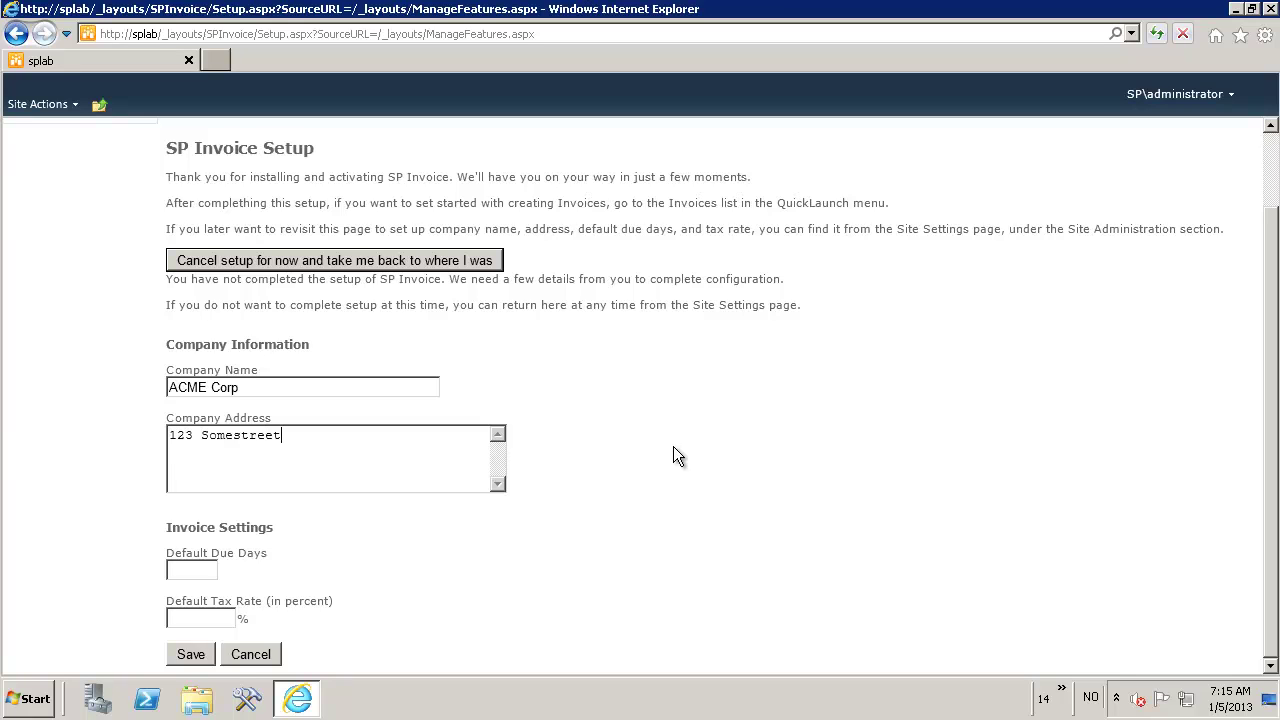
{"action": "type", "text": " Sometown, "}
{"action": "type", "text": "CA"}
- Set default due days to 12 and default tax rate to 5, then save the setup
{"action": "type", "text": "12"}
{"action": "key", "text": "Tab"}
{"action": "type", "text": "5"}
{"action": "left_click", "coordinate": [187, 654]}
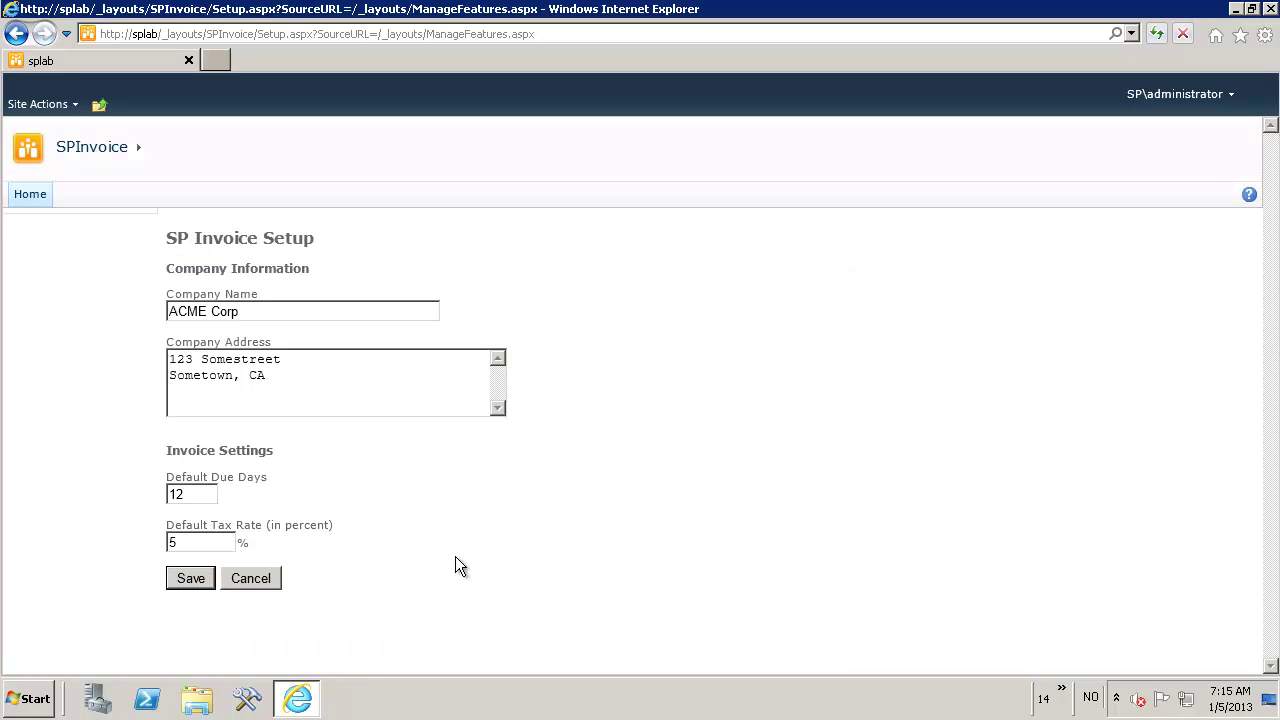
- Return to the site home page and open the empty Invoices list
{"action": "left_click", "coordinate": [33, 196]}
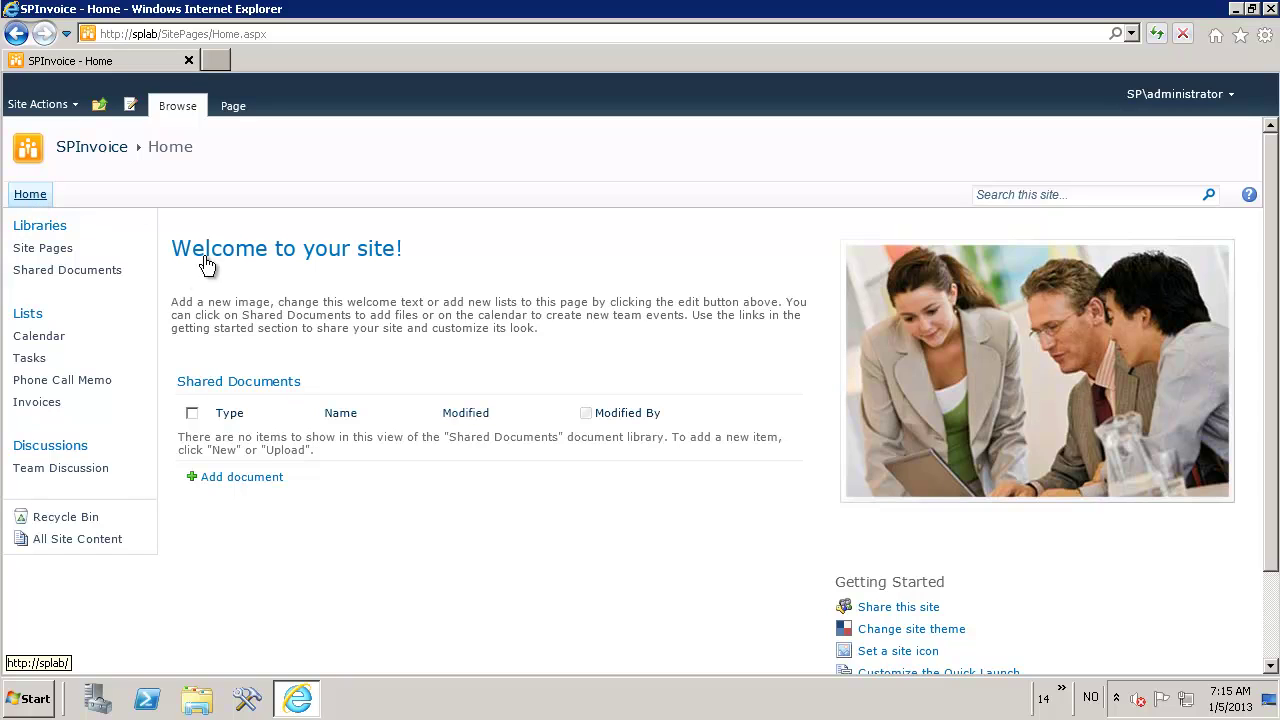
{"action": "left_click", "coordinate": [38, 402]}
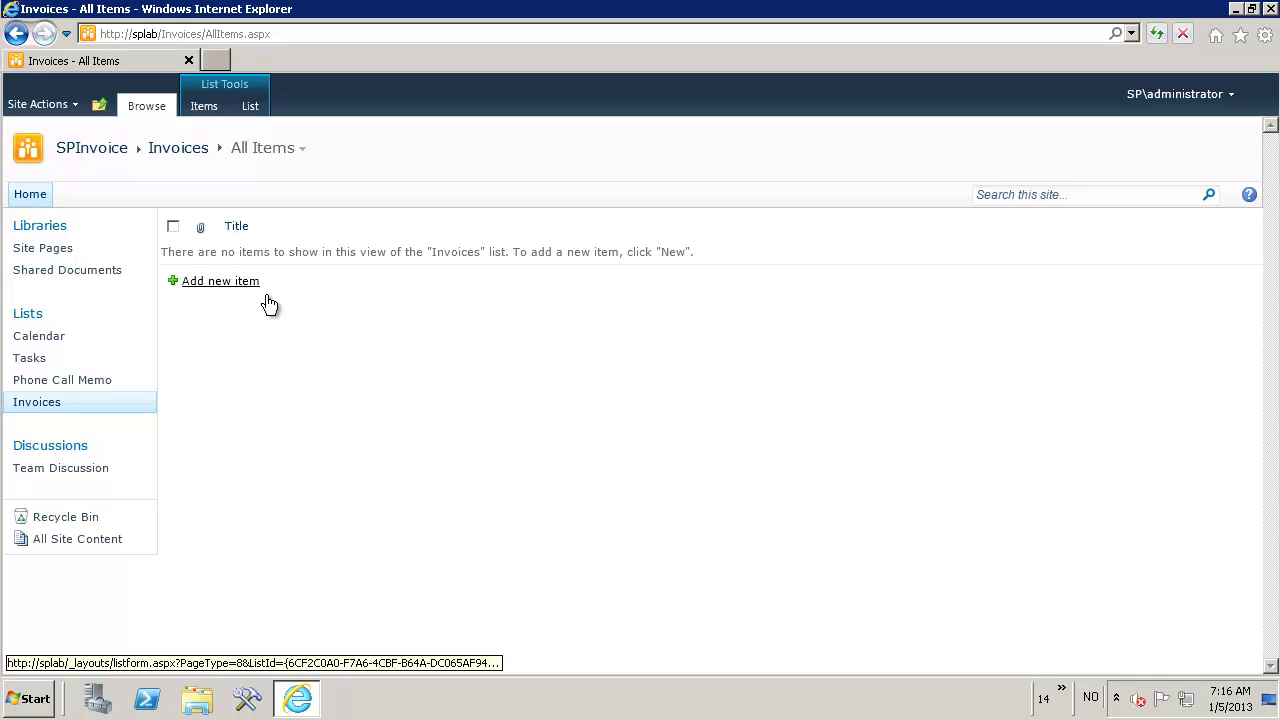
- Start a new invoice titled 'SharePoint Design' for customer M&P Shop, entering the customer's address
{"action": "left_click", "coordinate": [226, 287]}
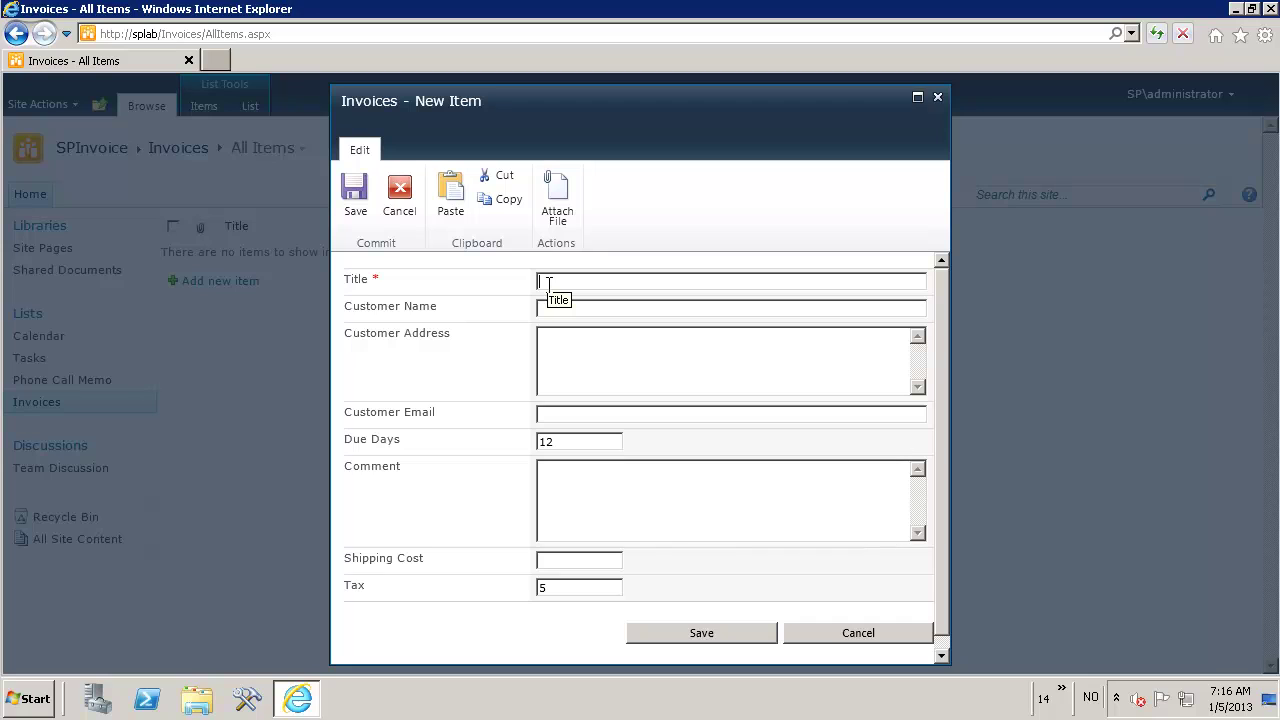
{"action": "type", "text": "SharePoint Deesign"}
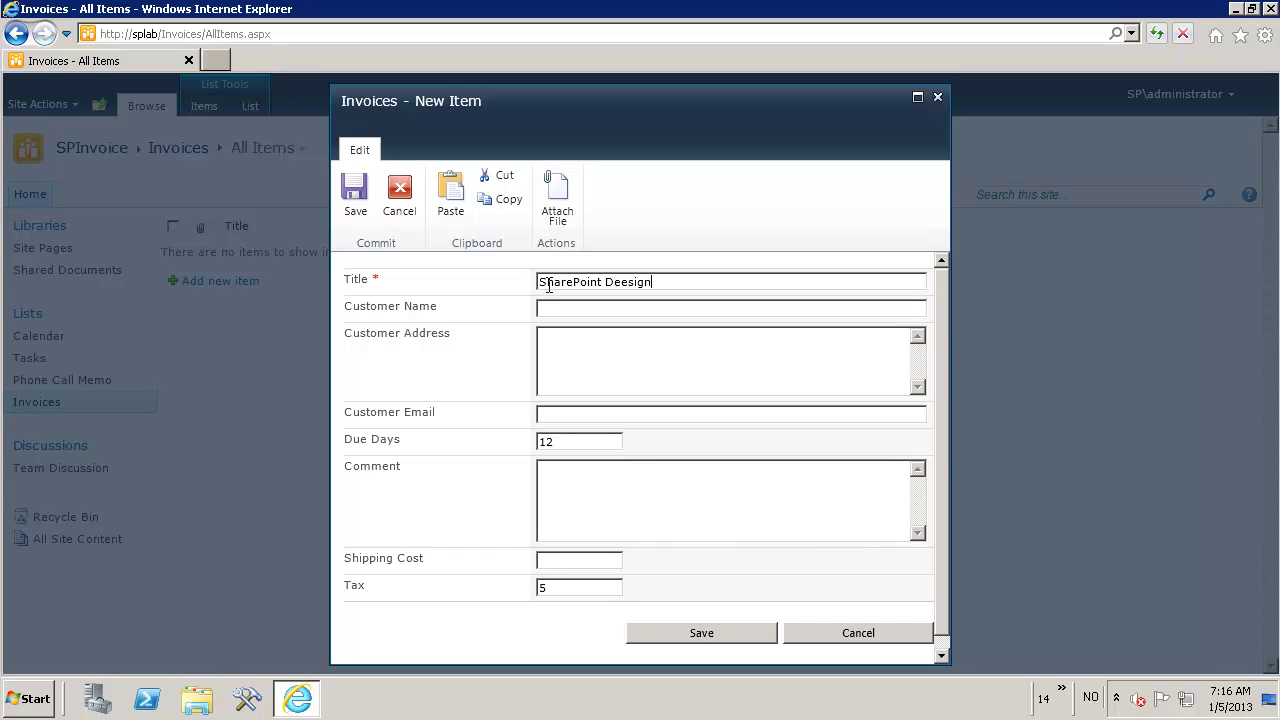
{"action": "key", "text": "Delete"}
{"action": "key", "text": "Tab"}
{"action": "type", "text": "M&P shop"}
{"action": "key", "text": "Delete"}
{"action": "type", "text": "Shop"}
{"action": "key", "text": "Tab"}
{"action": "type", "text": "456 Main stre"}
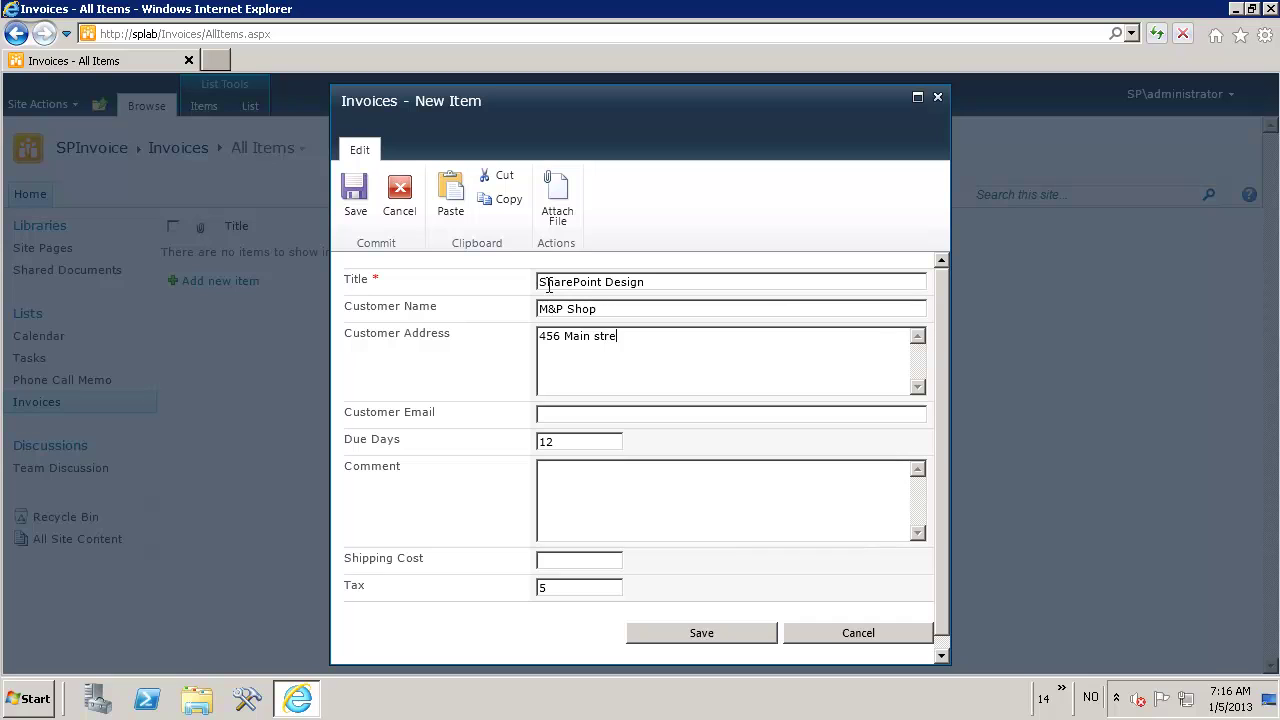
{"action": "type", "text": "et "}
{"action": "type", "text": "Othertown"}
{"action": "type", "text": ", CA"}
- Add the comment 'Payment due in 12 days' and a shipping cost of 10
{"action": "left_click", "coordinate": [674, 471]}
{"action": "type", "text": "Payment"}
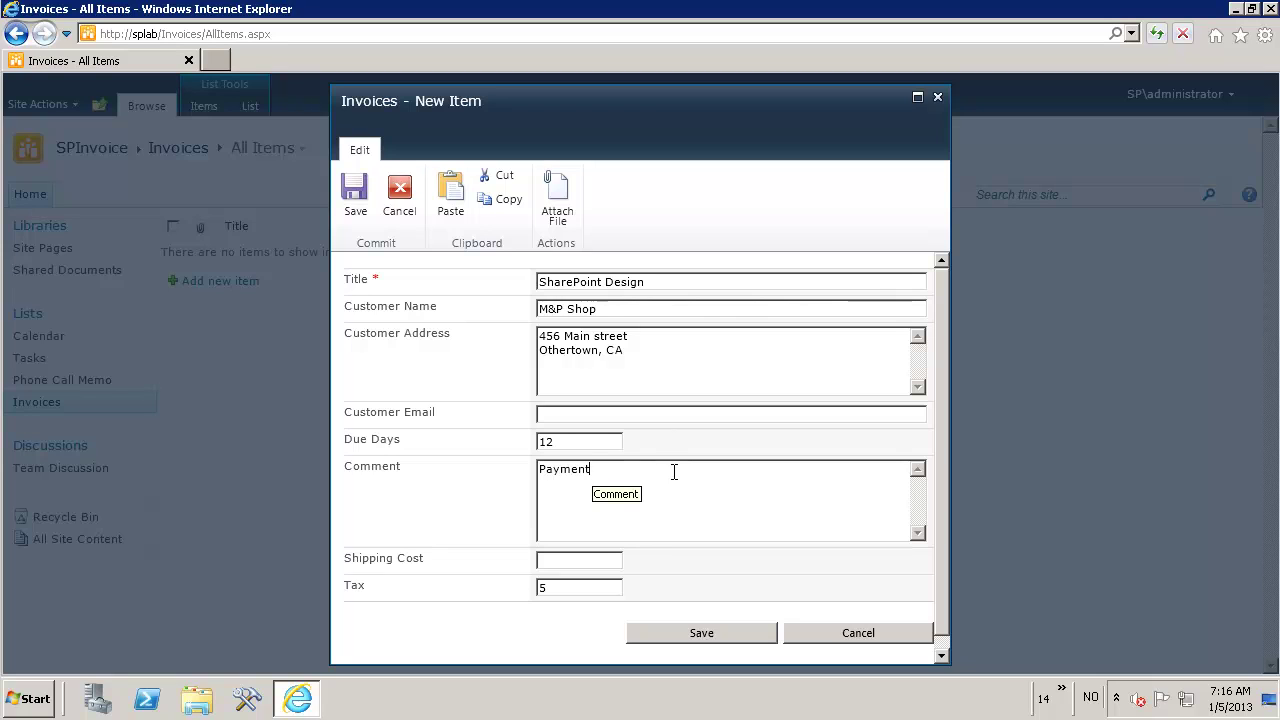
{"action": "type", "text": " due in 12 days"}
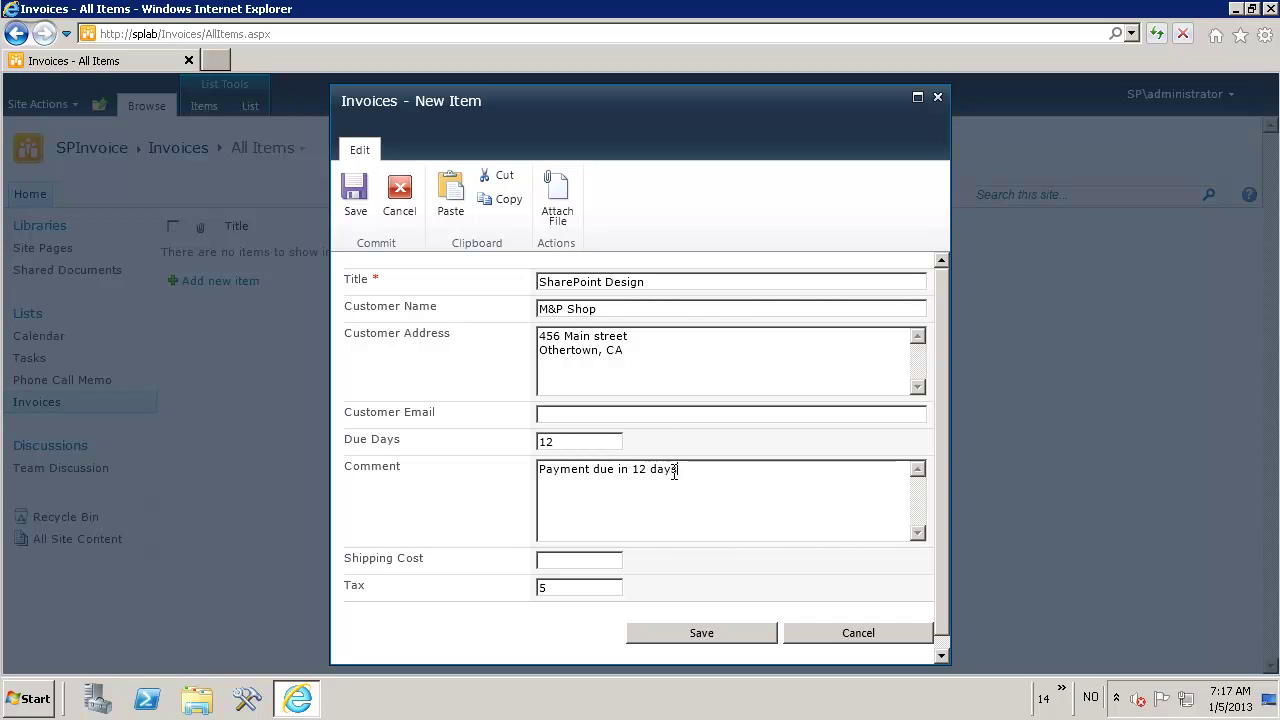
{"action": "left_click", "coordinate": [594, 561]}
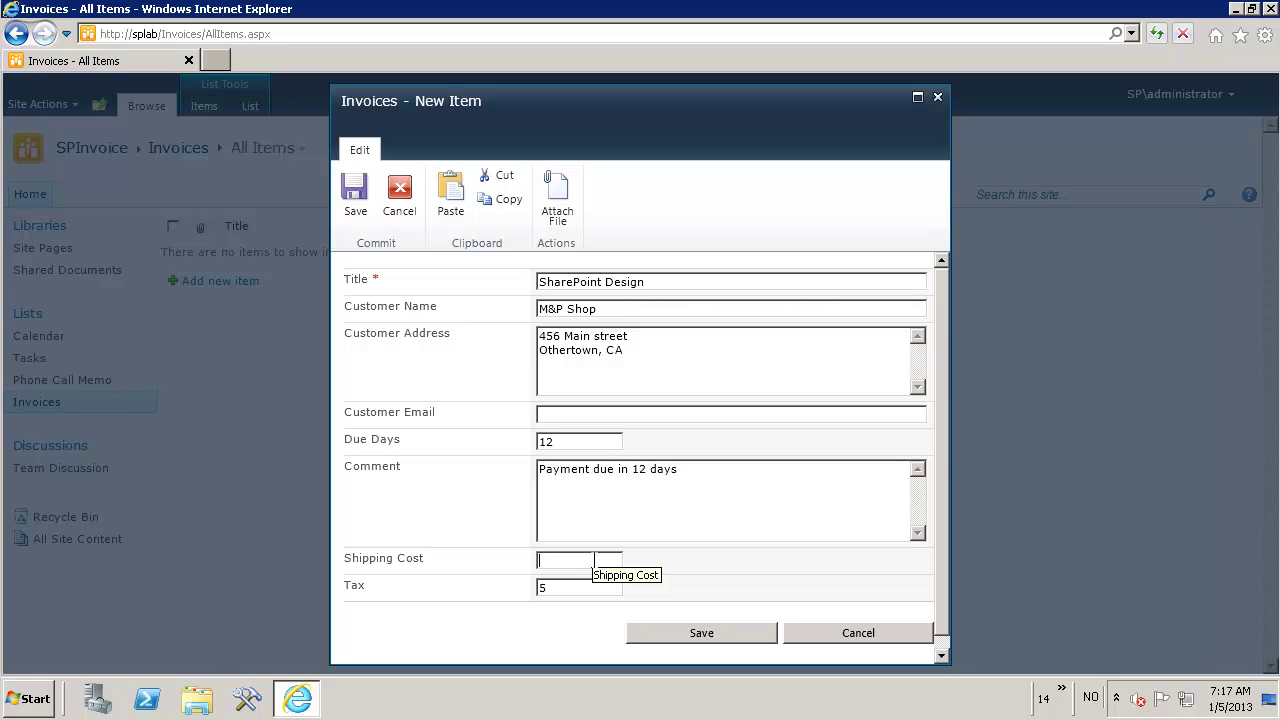
{"action": "type", "text": "10"}
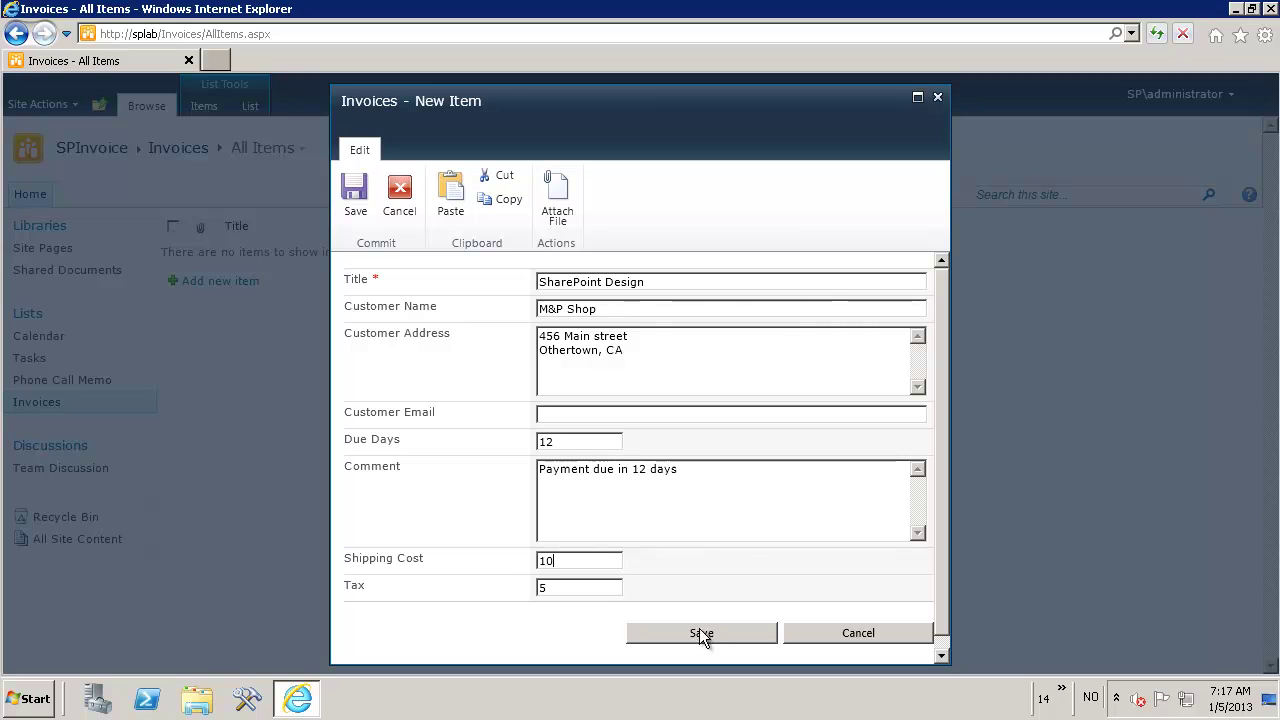
- Save the invoice and open the SharePoint Design item in a new browser tab
{"action": "left_click", "coordinate": [707, 627]}
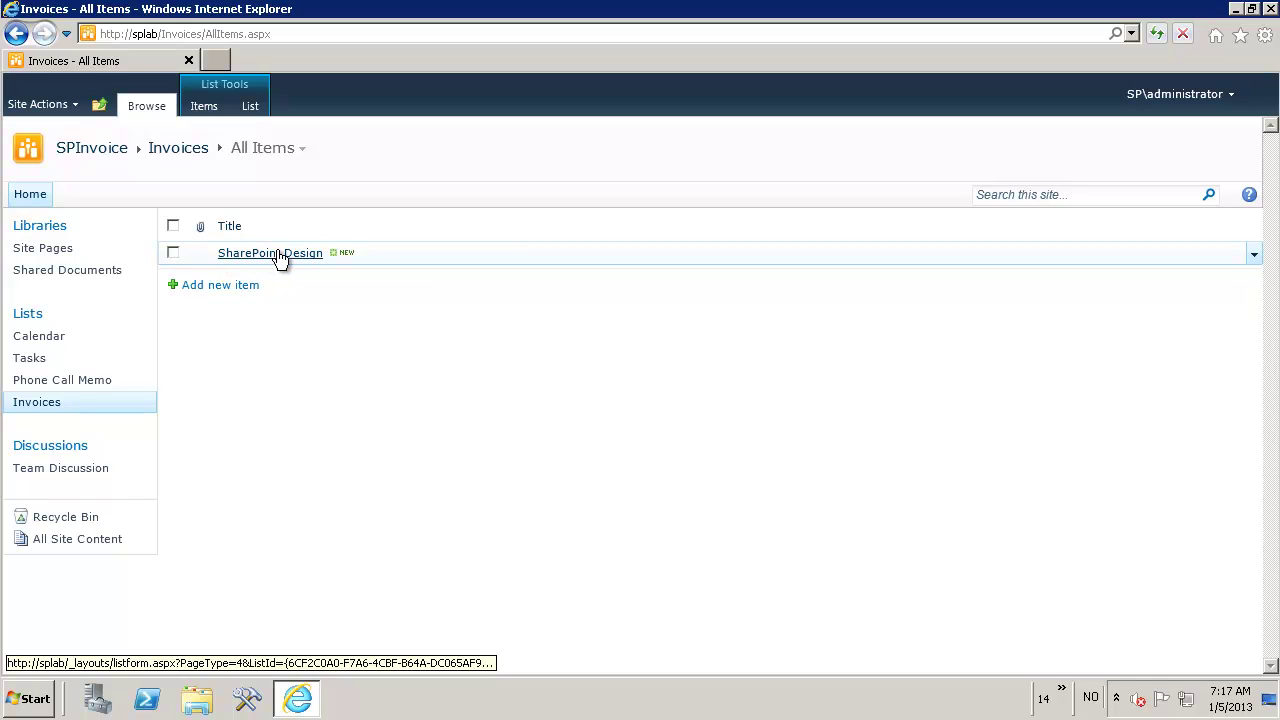
{"action": "middle_click", "coordinate": [280, 256]}
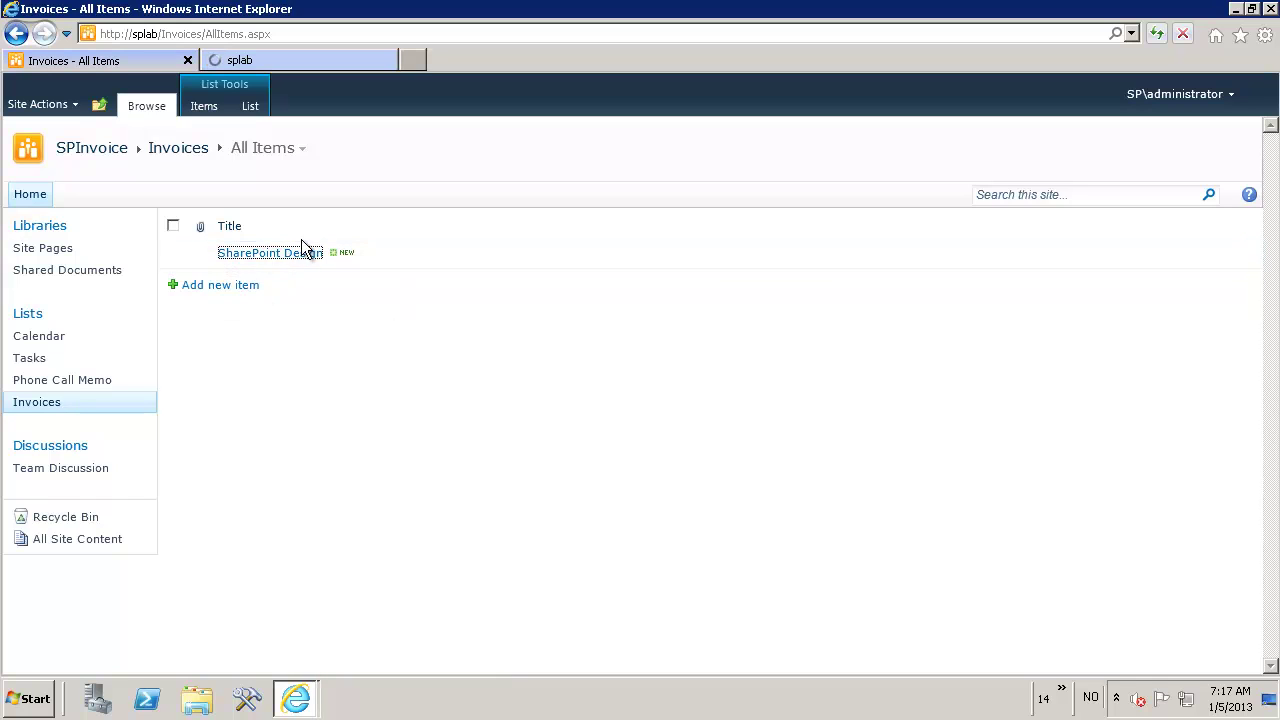
- Switch to the new tab showing invoice #5, due 1/17/2013, with $10.50 due
{"action": "left_click", "coordinate": [336, 62]}
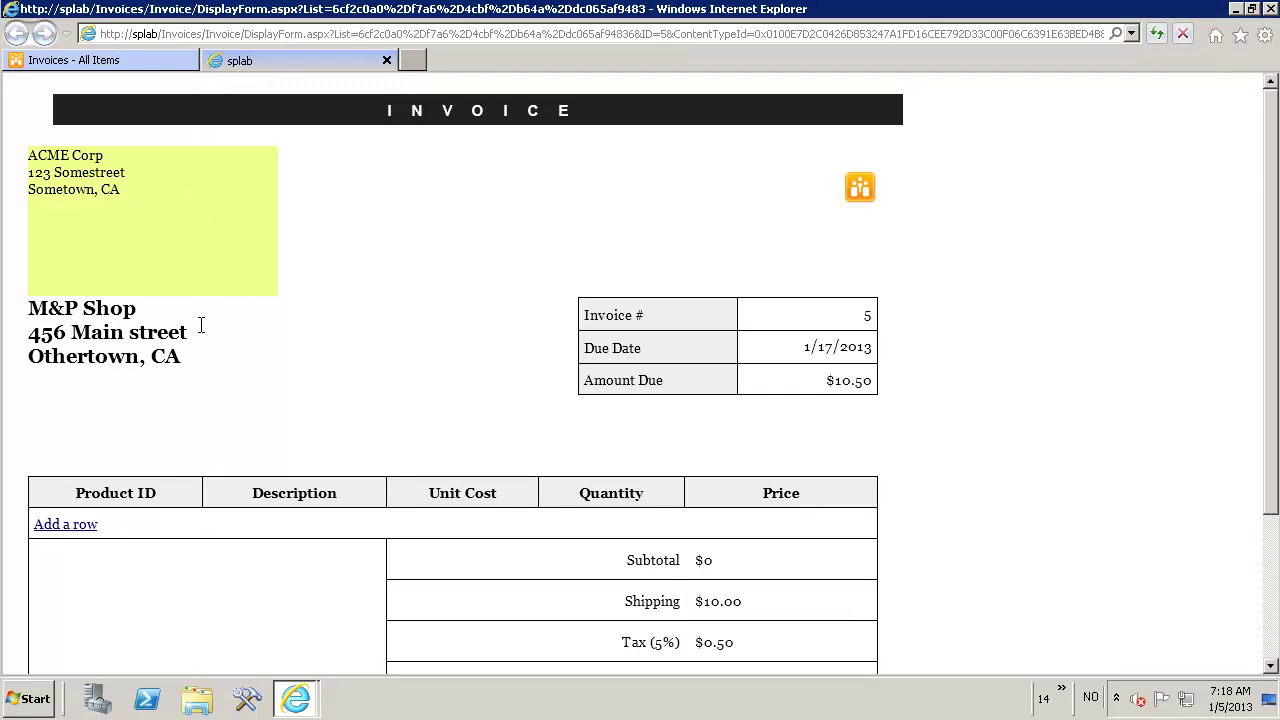
- Add a country line ('United Stat') to the invoice's customer address
{"action": "left_click", "coordinate": [193, 360]}
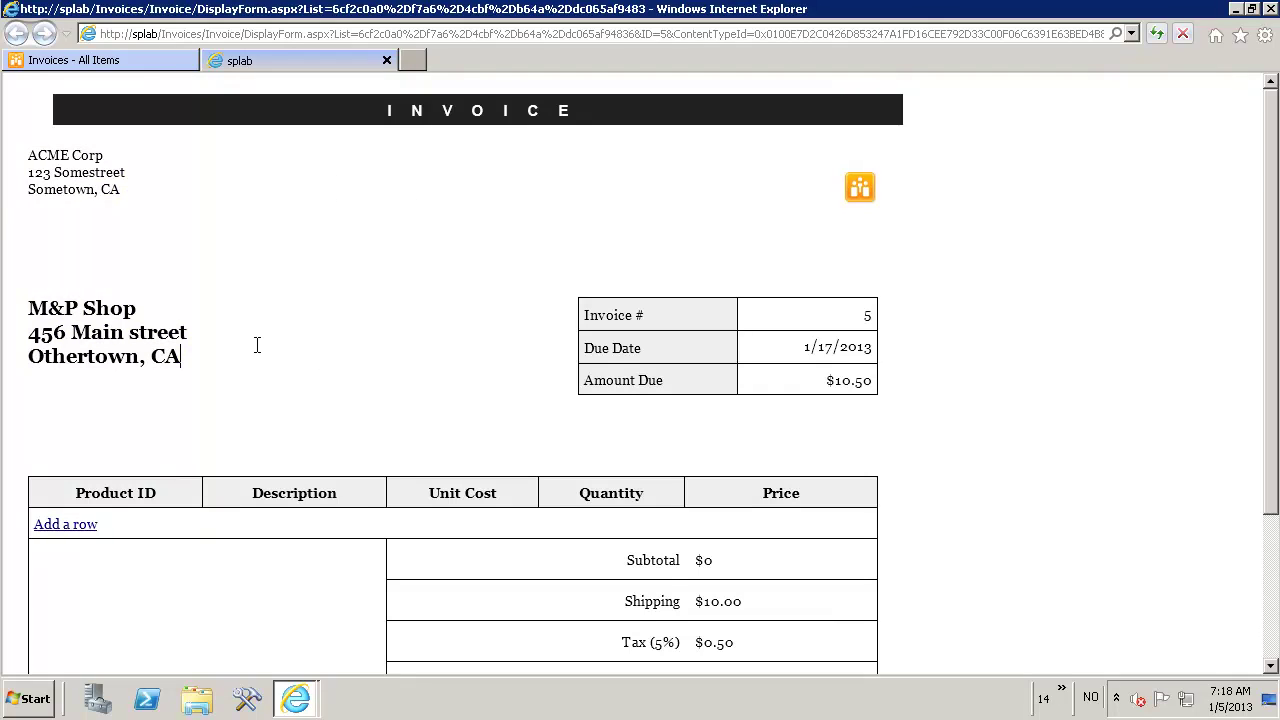
{"action": "key", "text": "Return"}
{"action": "type", "text": "United "}
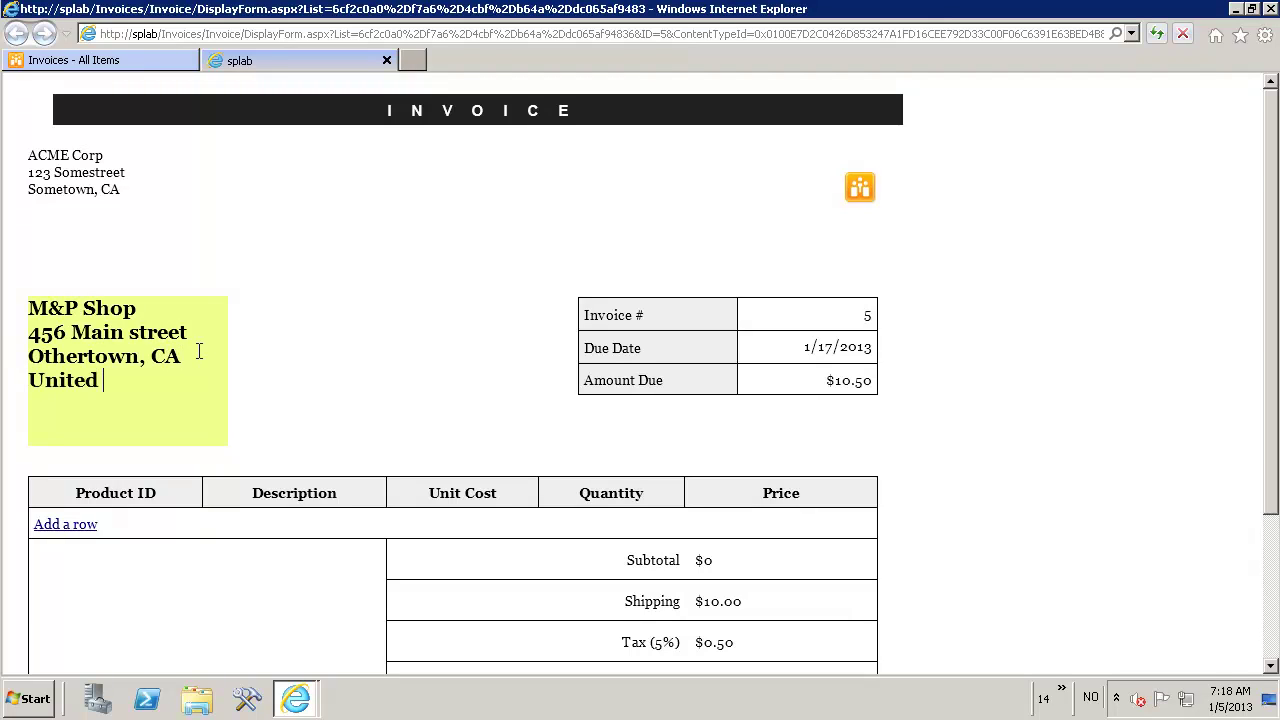
{"action": "type", "text": "Stat"}
{"action": "left_click", "coordinate": [344, 398]}
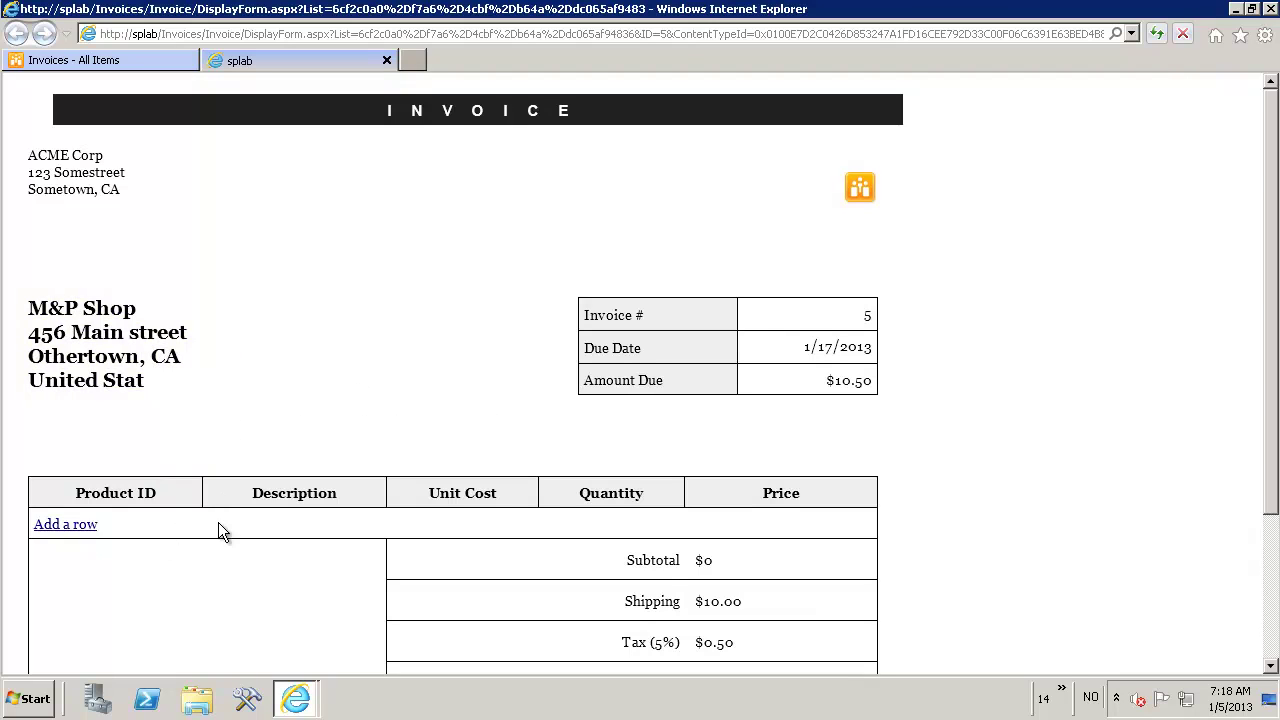
{"action": "scroll", "coordinate": [900, 385], "scroll_direction": "down", "scroll_amount": 2}
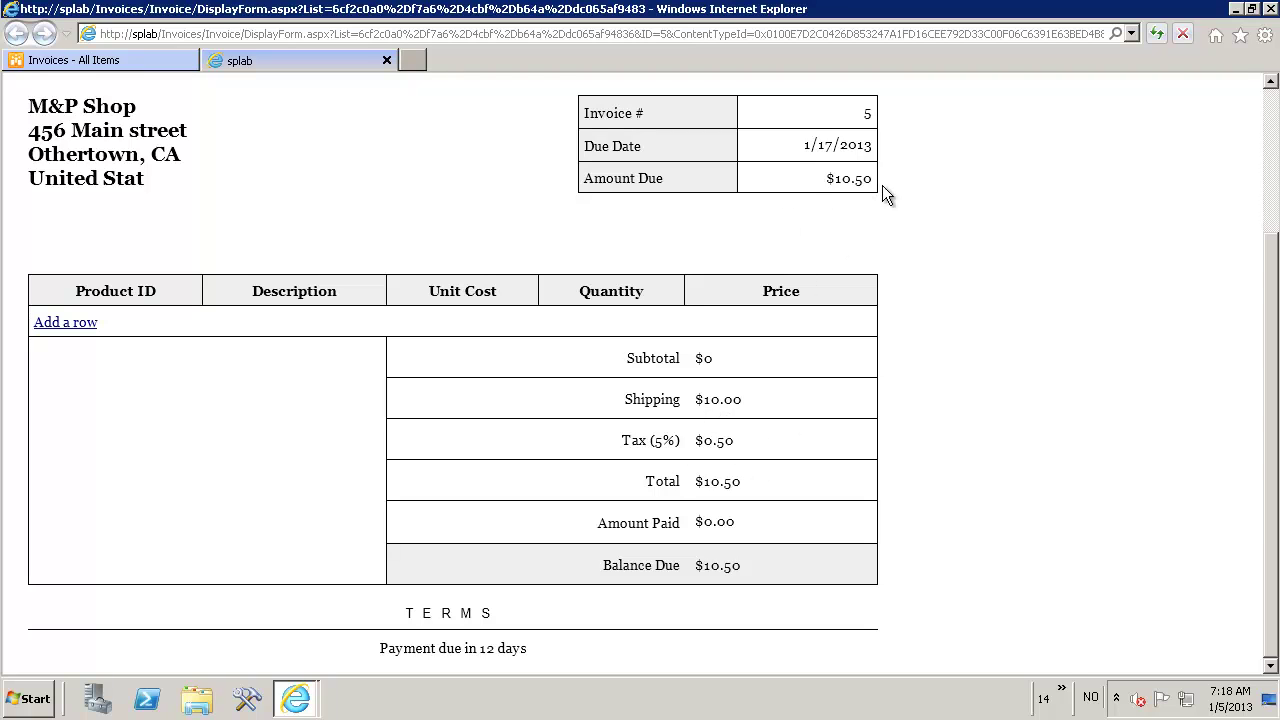
- Add a product row with ID 100 and description 'Master Page Design'
{"action": "left_click", "coordinate": [82, 324]}
{"action": "left_click", "coordinate": [88, 323]}
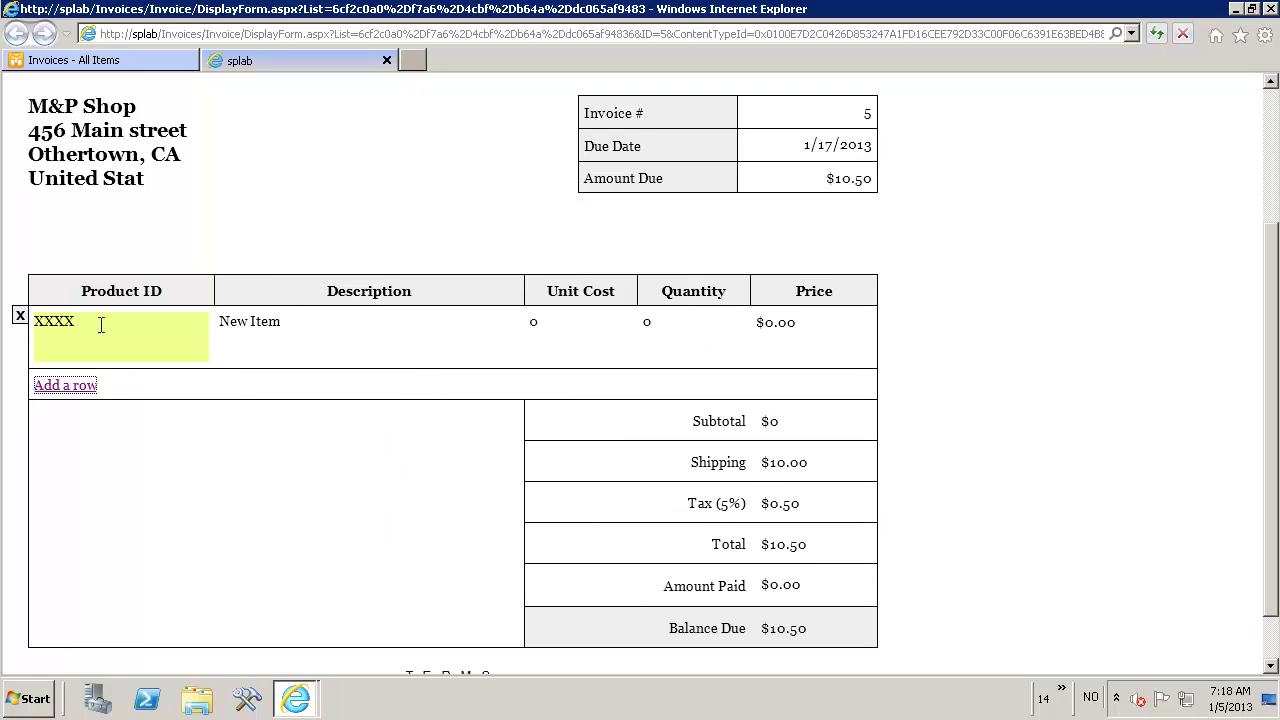
{"action": "left_click_drag", "start_coordinate": [88, 323], "coordinate": [39, 320]}
{"action": "type", "text": "100"}
{"action": "left_click", "coordinate": [256, 330]}
{"action": "left_click", "coordinate": [284, 322]}
{"action": "left_click", "coordinate": [224, 326], "text": "shift"}
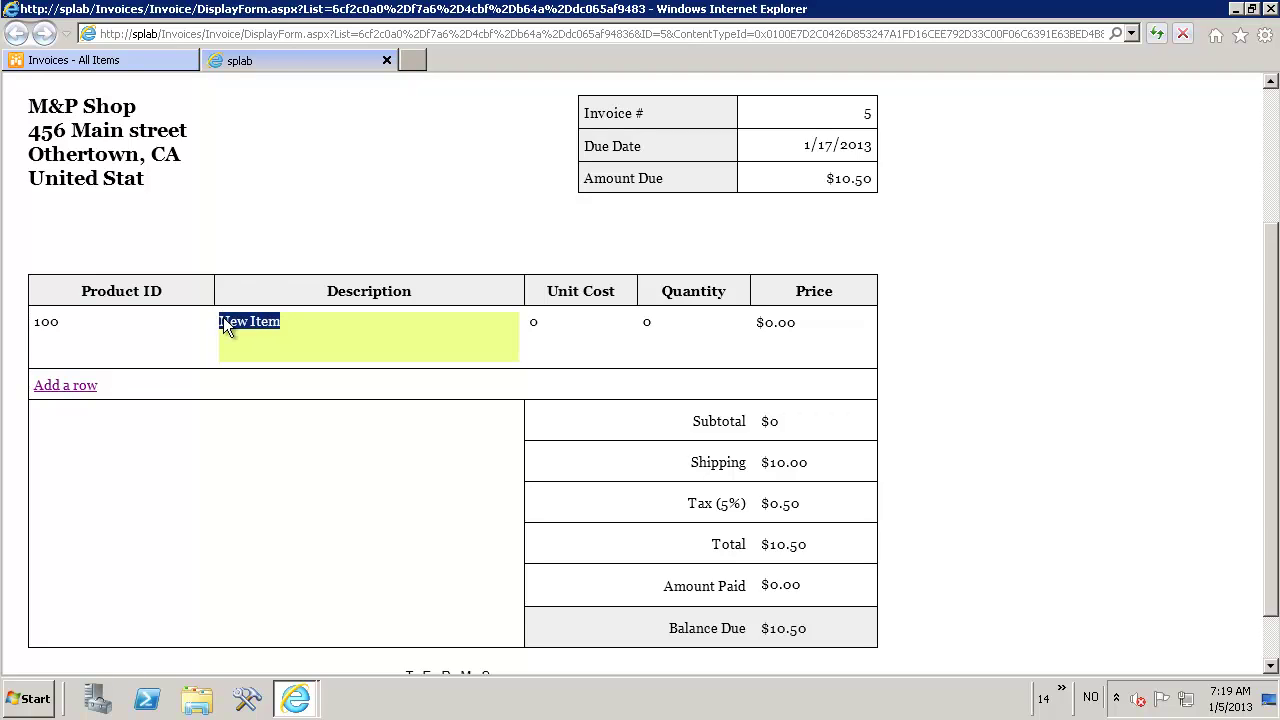
{"action": "type", "text": "Master Page Design"}
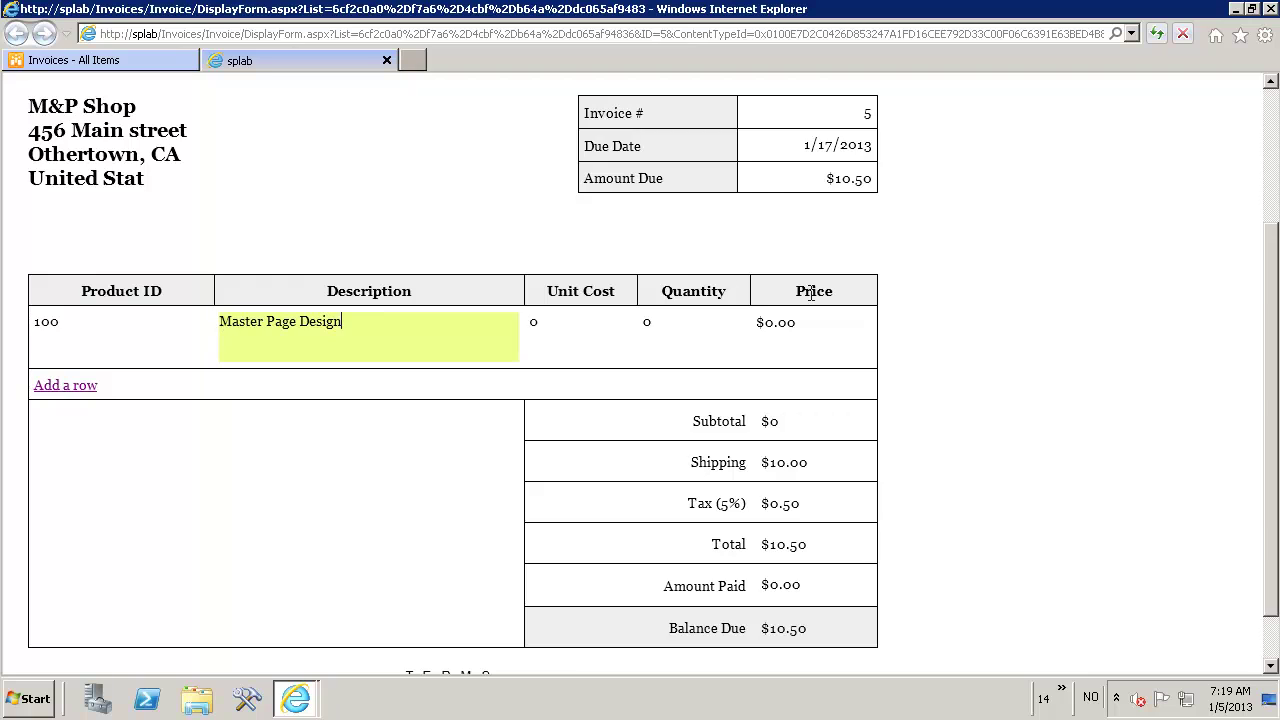
- Give the row unit cost 150 and quantity 3 so the total recalculates to $483.00
{"action": "left_click", "coordinate": [580, 320]}
{"action": "left_click_drag", "start_coordinate": [549, 318], "coordinate": [529, 321]}
{"action": "type", "text": "150"}
{"action": "left_click", "coordinate": [686, 326]}
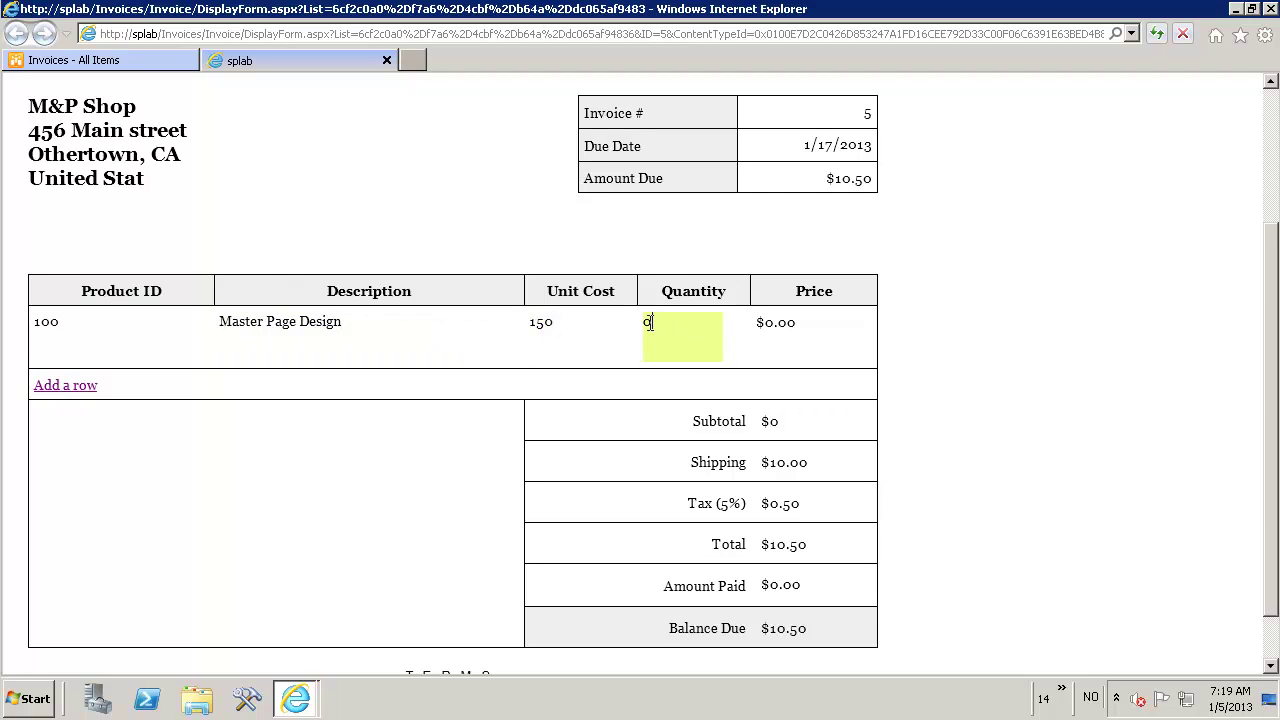
{"action": "left_click_drag", "start_coordinate": [652, 322], "coordinate": [629, 320]}
{"action": "type", "text": "3"}
{"action": "left_click", "coordinate": [969, 336]}
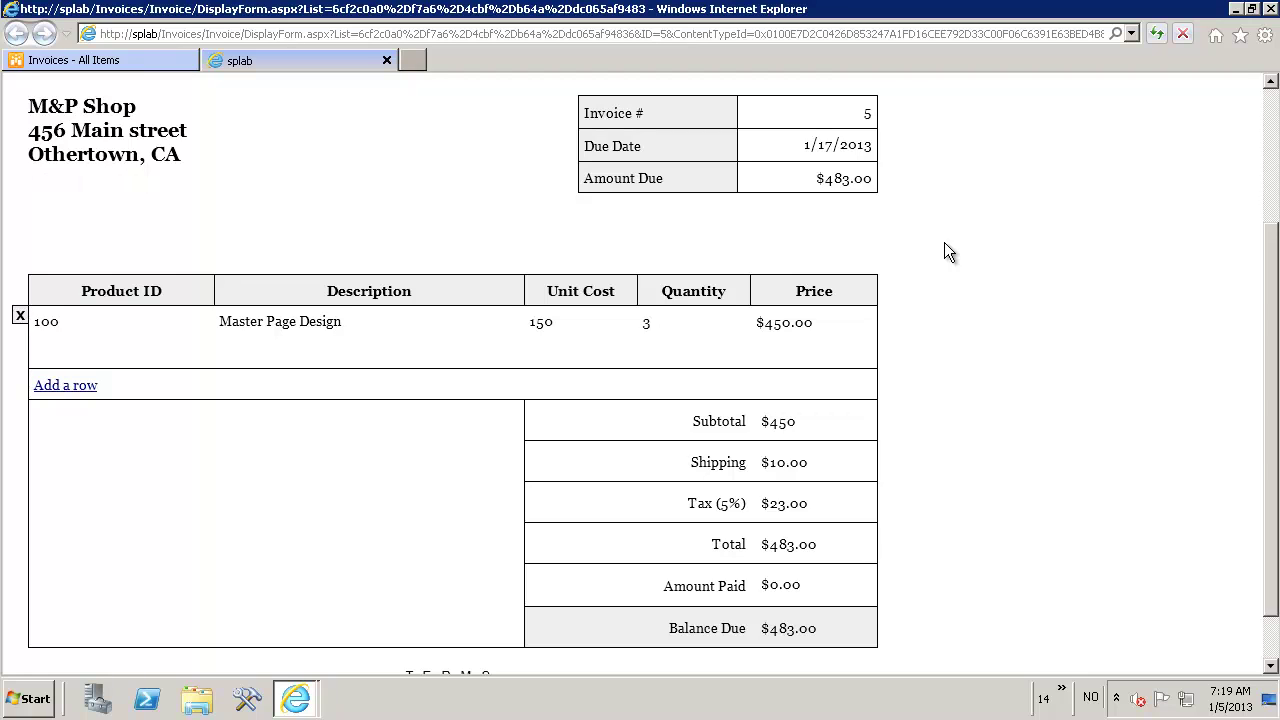
- Close the invoice tab and reopen the SharePoint Design invoice form in a new tab
{"action": "left_click", "coordinate": [320, 314]}
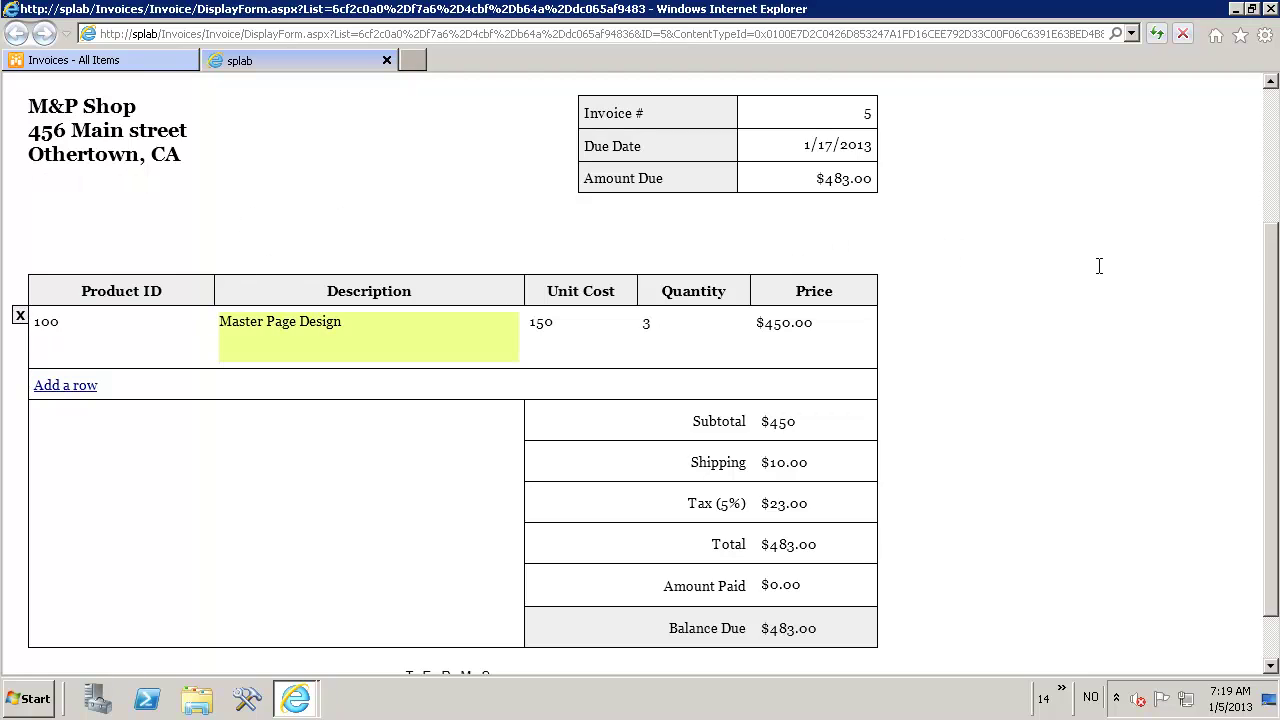
{"action": "left_click", "coordinate": [387, 60]}
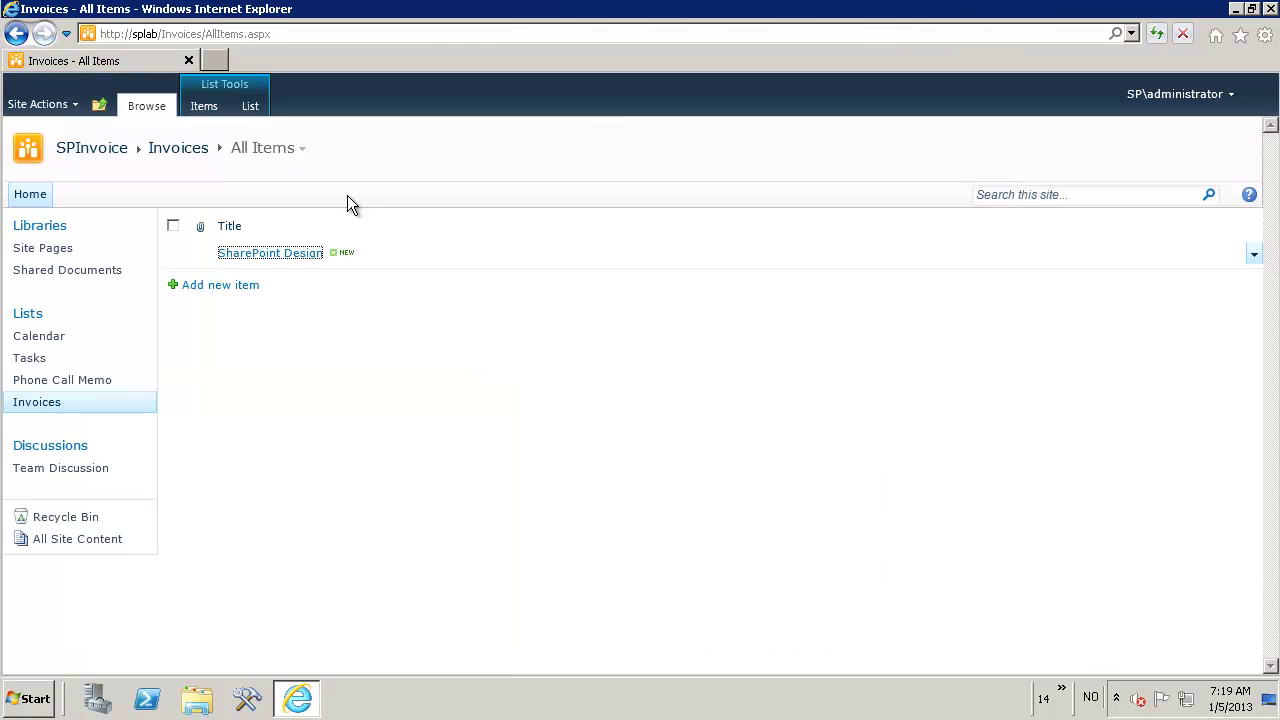
{"action": "left_click", "coordinate": [285, 257]}
{"action": "left_click", "coordinate": [328, 64]}
{"action": "left_click", "coordinate": [363, 527]}
{"action": "left_click", "coordinate": [104, 523]}
- Add a second product row with ID 101 and description 'Page Layout'
{"action": "left_click", "coordinate": [115, 592]}
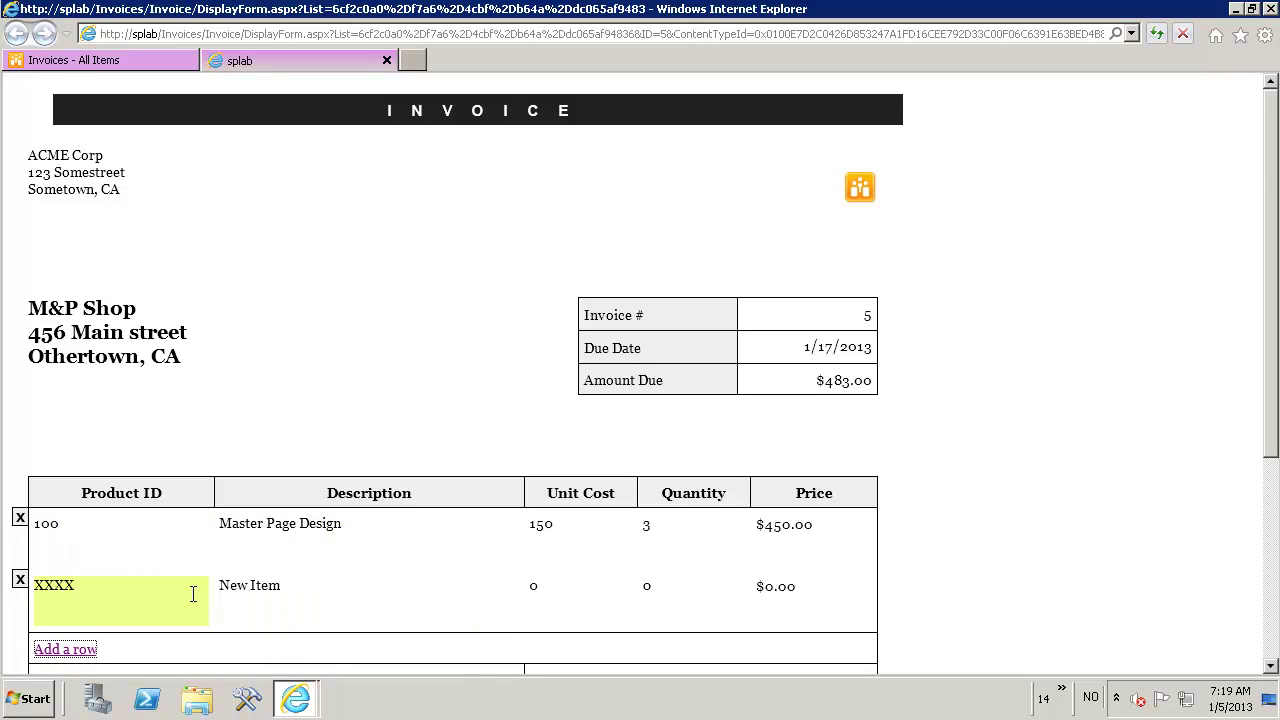
{"action": "left_click_drag", "start_coordinate": [83, 586], "coordinate": [54, 586]}
{"action": "double_click", "coordinate": [55, 585]}
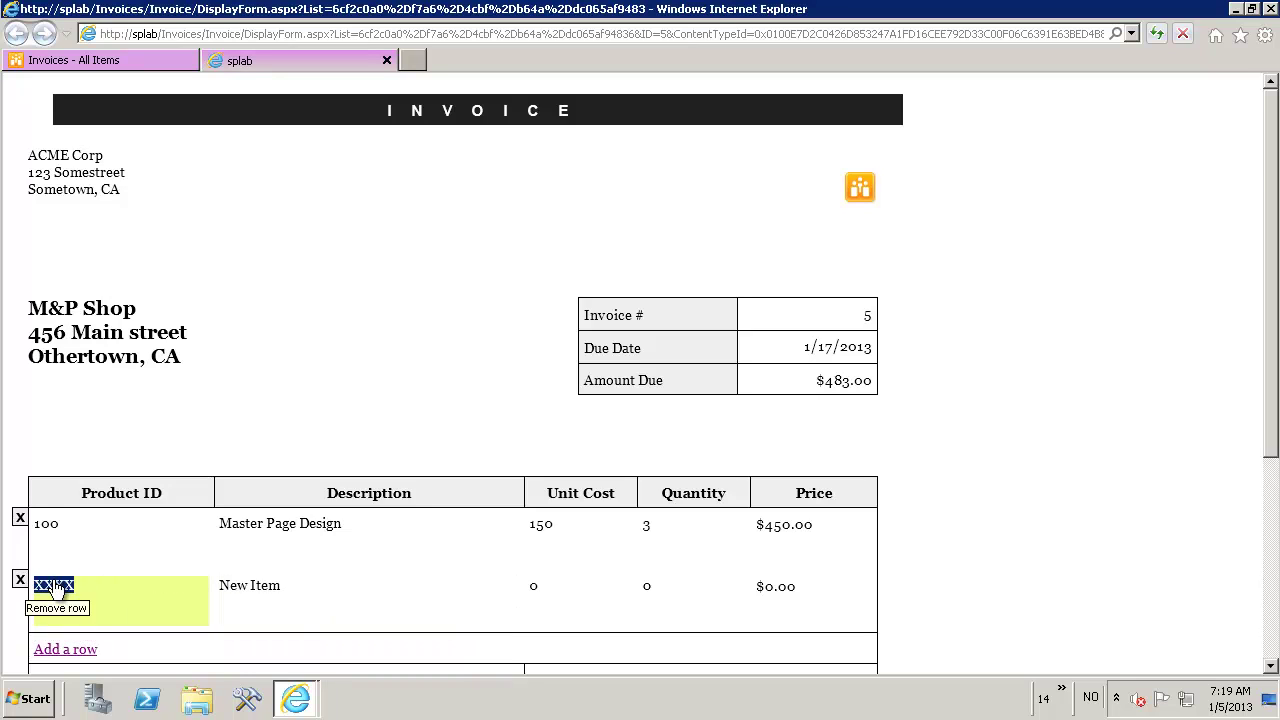
{"action": "type", "text": "101"}
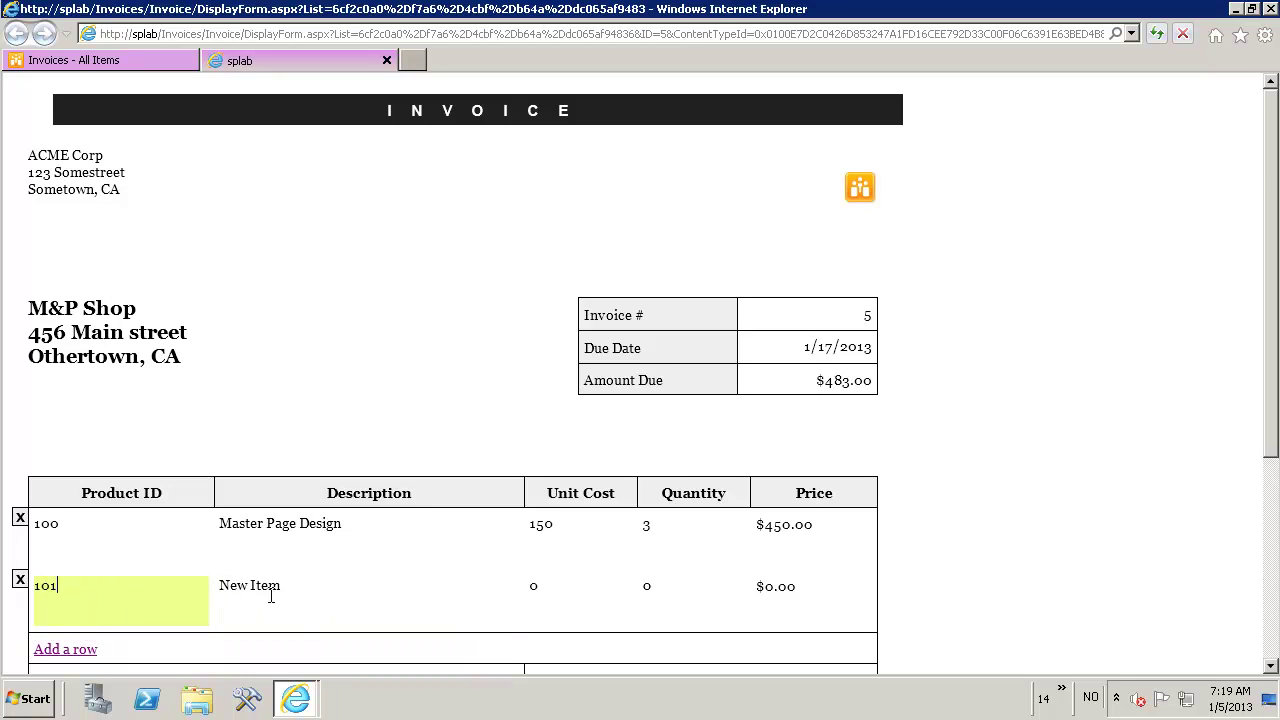
{"action": "left_click", "coordinate": [263, 595]}
{"action": "left_click_drag", "start_coordinate": [331, 583], "coordinate": [188, 583]}
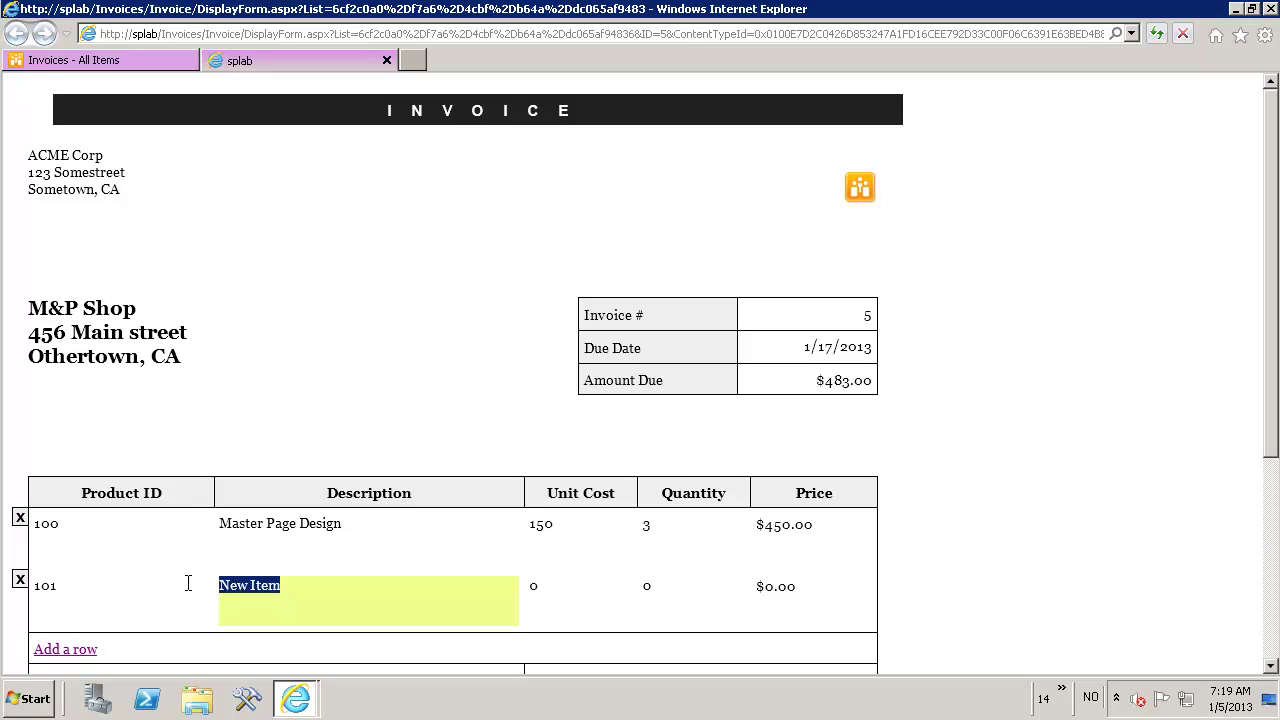
{"action": "type", "text": "Page Layout"}
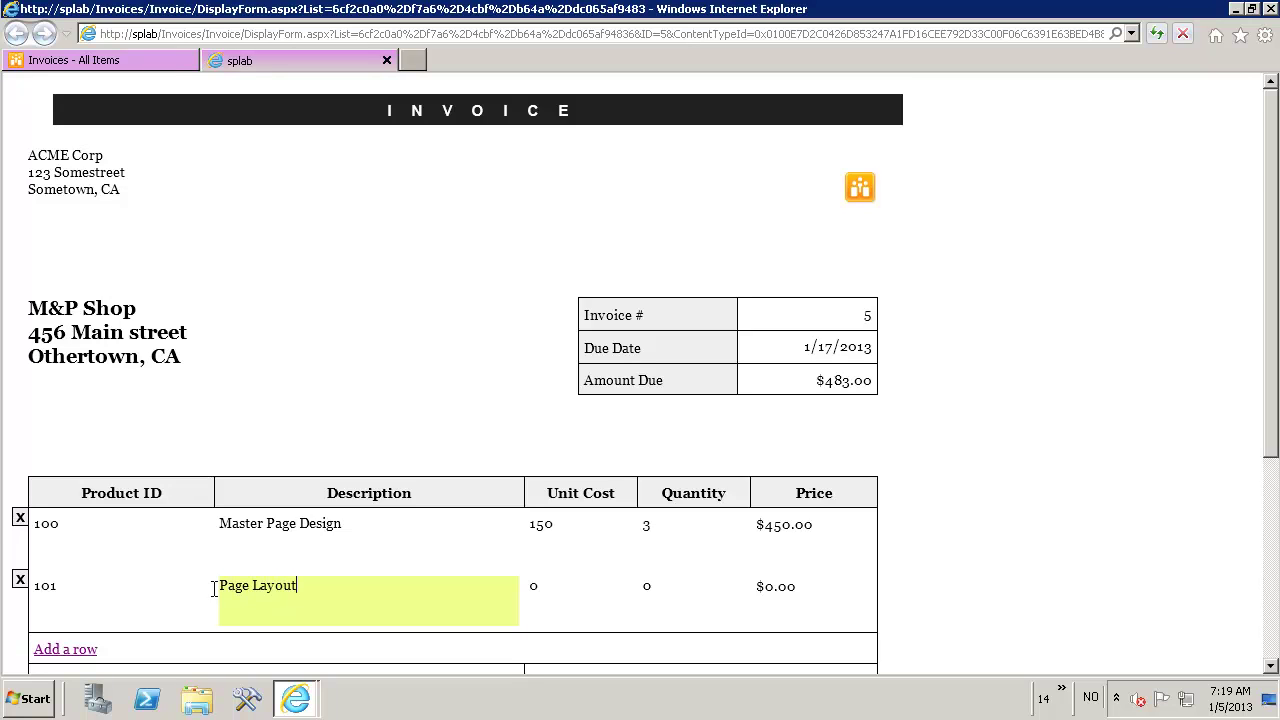
- Set the second row to unit cost 150 and quantity 2, bringing the amount due to $798.00
{"action": "left_click", "coordinate": [582, 583]}
{"action": "left_click_drag", "start_coordinate": [556, 583], "coordinate": [521, 583]}
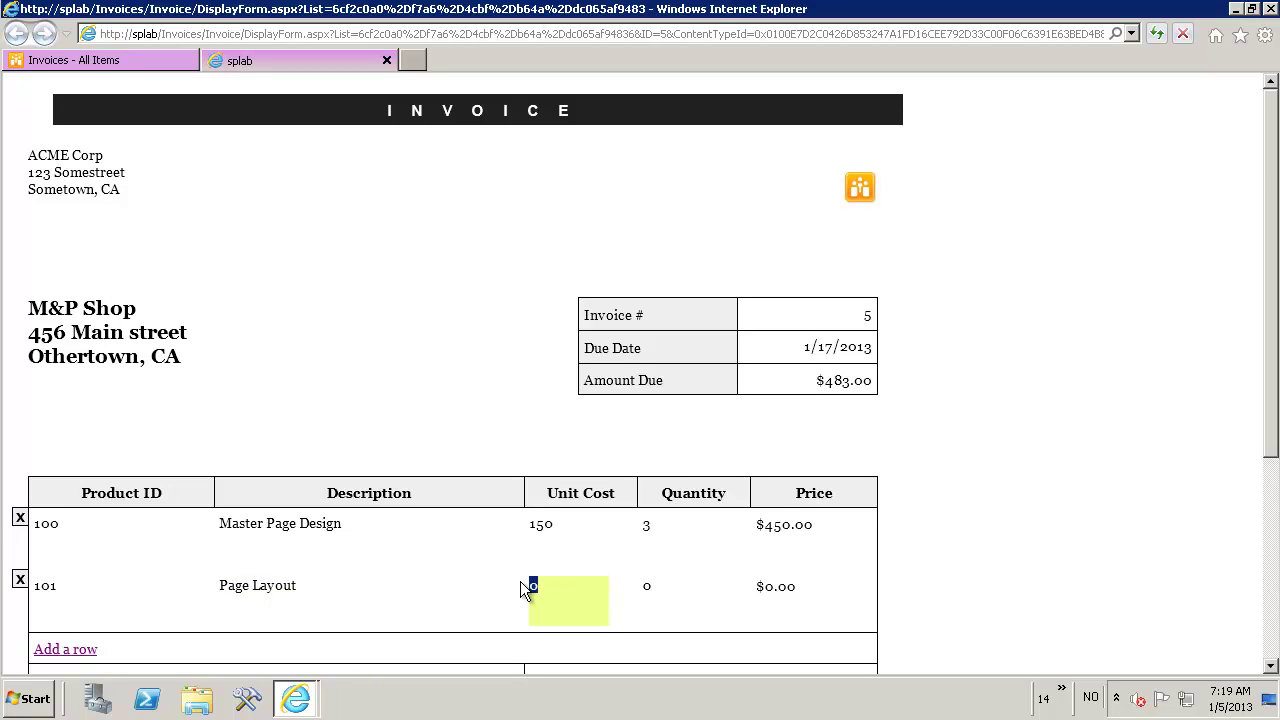
{"action": "type", "text": "150"}
{"action": "left_click", "coordinate": [645, 590]}
{"action": "left_click_drag", "start_coordinate": [622, 590], "coordinate": [664, 585]}
{"action": "type", "text": "2"}
{"action": "left_click", "coordinate": [989, 477]}
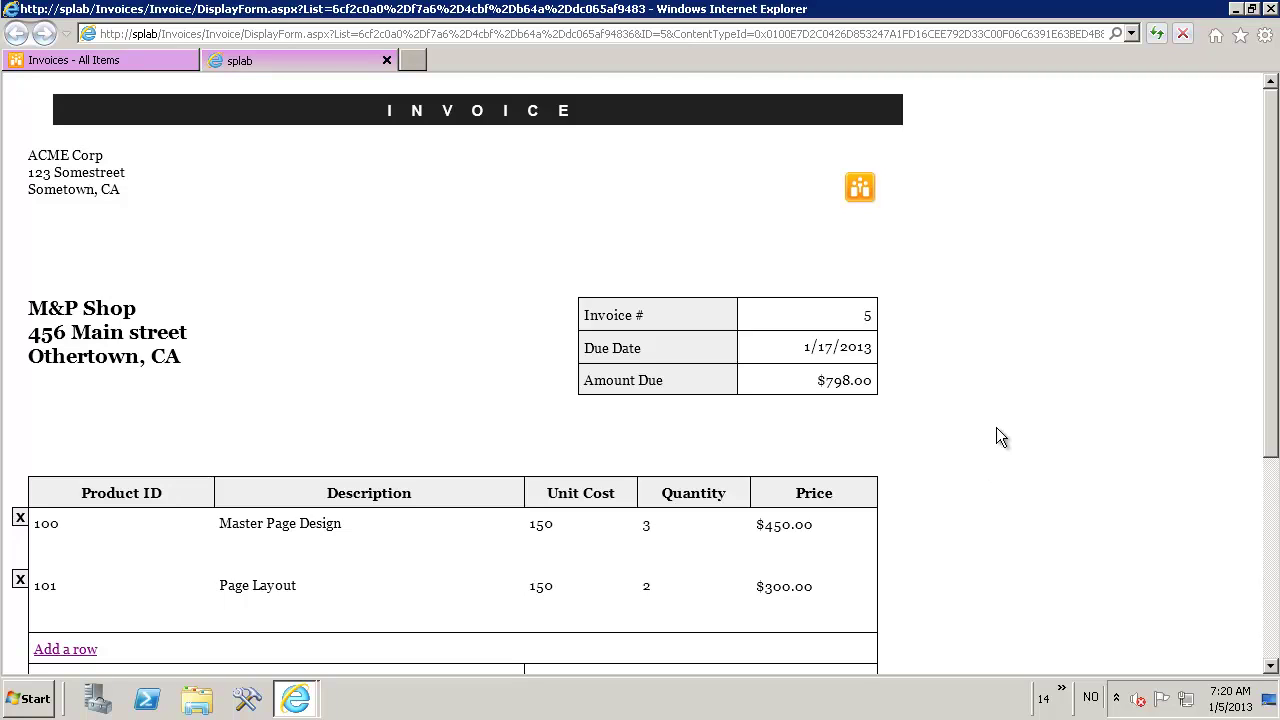
- Print the invoice page to Microsoft XPS Document Writer, saving it as 'invoice' on the desktop
{"action": "scroll", "coordinate": [945, 372], "scroll_direction": "down", "scroll_amount": 1}
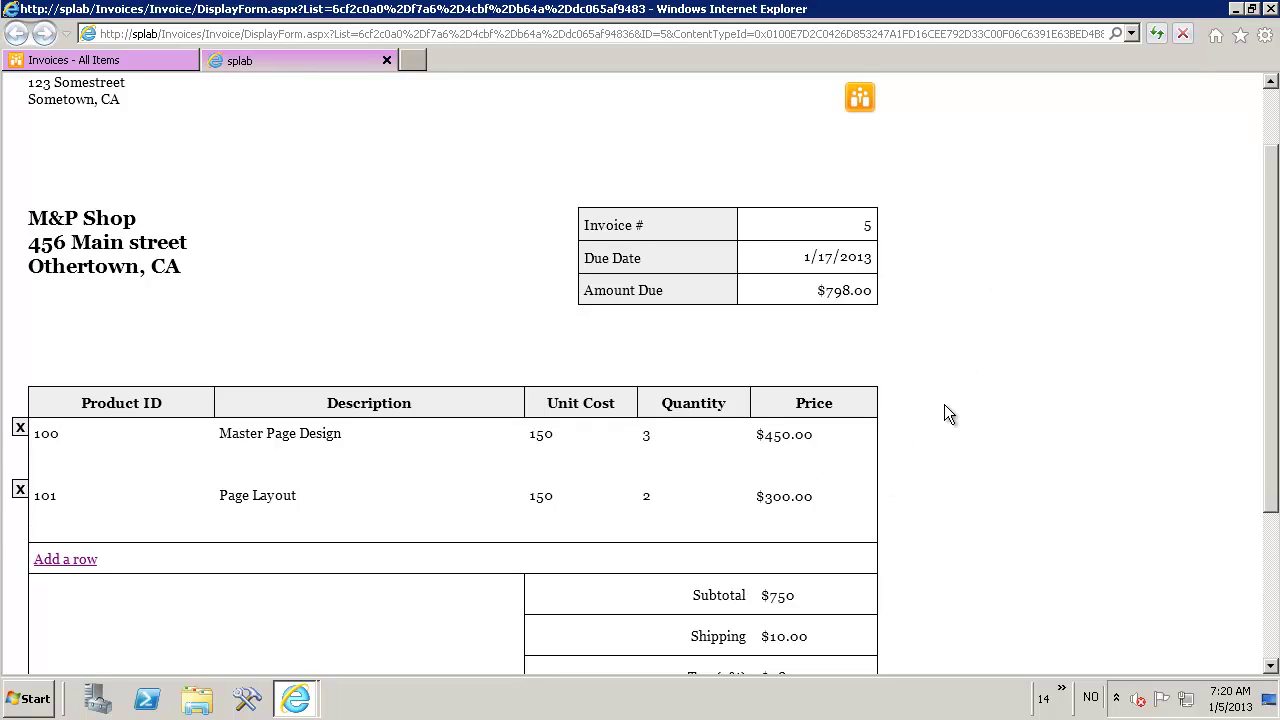
{"action": "right_click", "coordinate": [985, 228]}
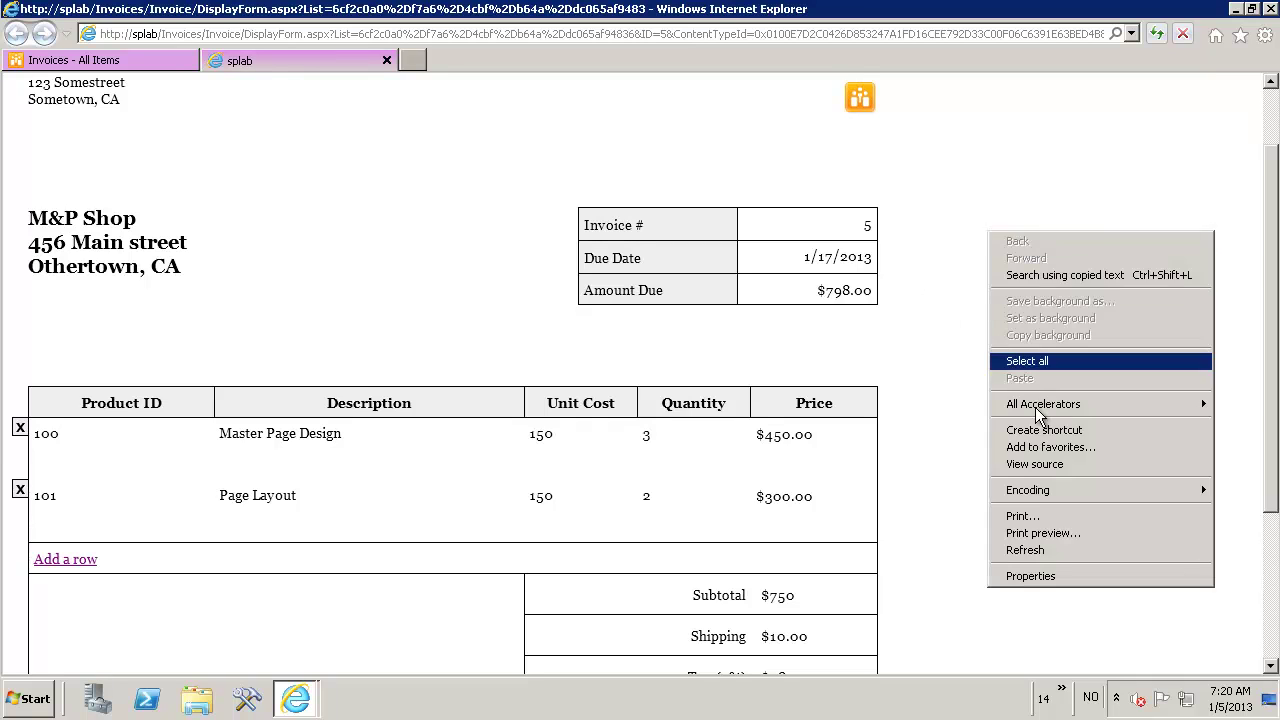
{"action": "left_click", "coordinate": [926, 417]}
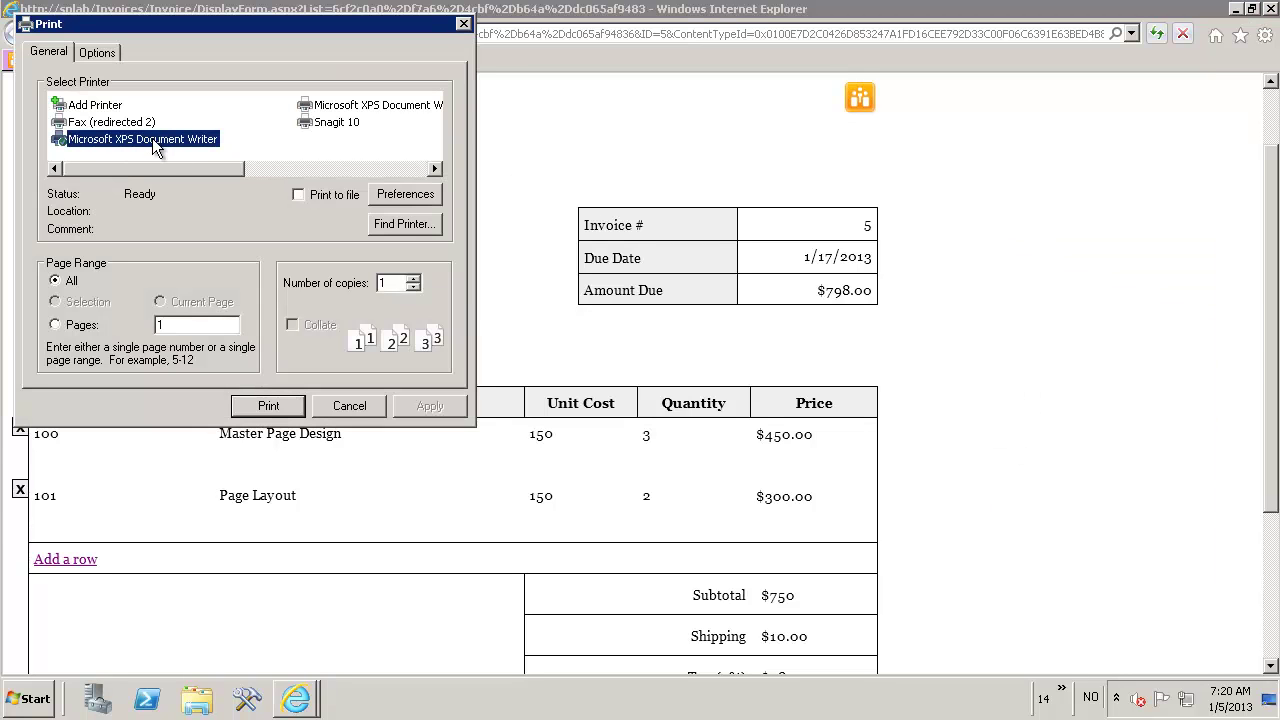
{"action": "left_click", "coordinate": [272, 406]}
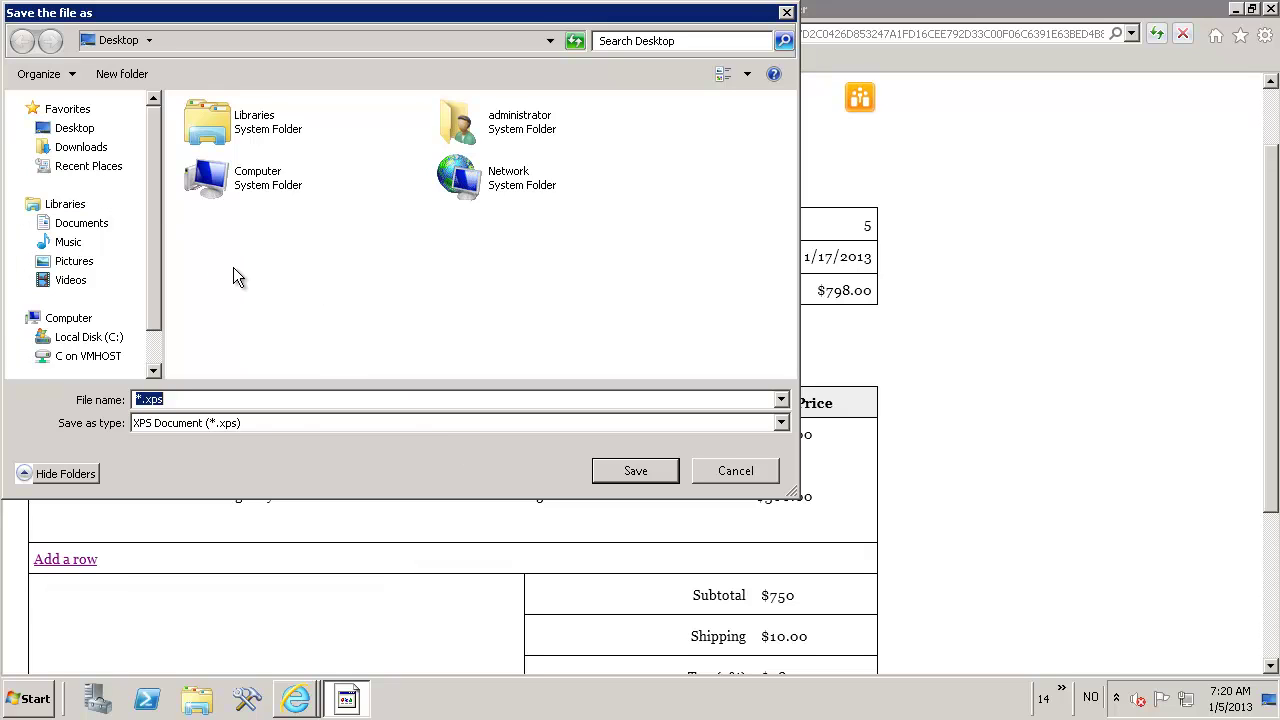
{"action": "type", "text": "invoice"}
{"action": "left_click", "coordinate": [625, 471]}
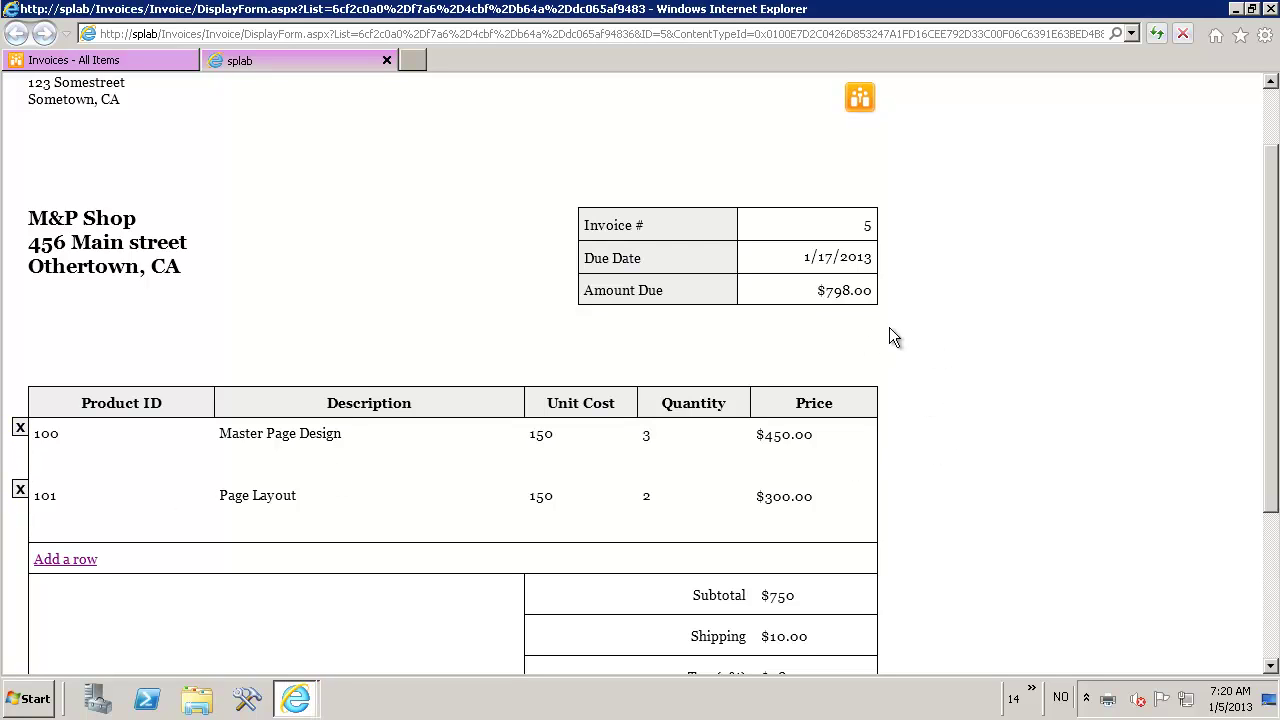
- From the desktop, view the $798.00 invoice in invoice.xps in XPS Viewer, then close it
{"action": "key", "text": "super+d"}
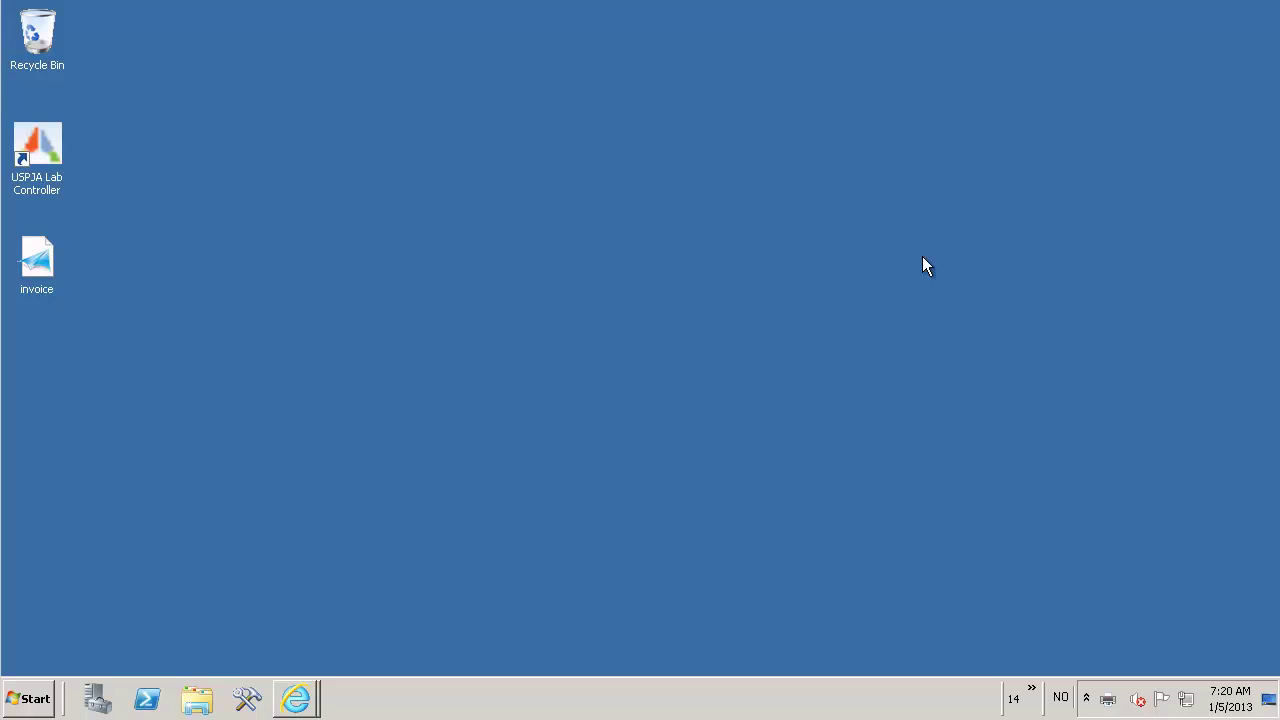
{"action": "double_click", "coordinate": [40, 258]}
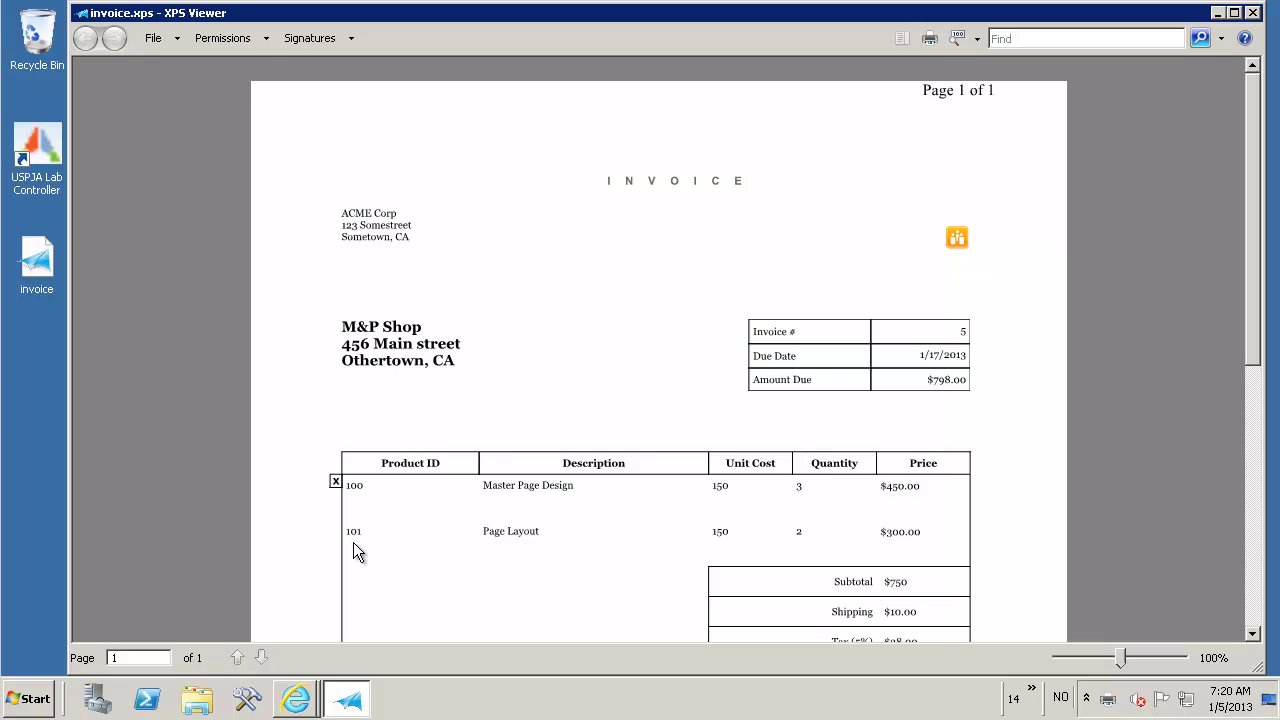
{"action": "left_click", "coordinate": [1253, 17]}
{"action": "mouse_move", "coordinate": [300, 705]}
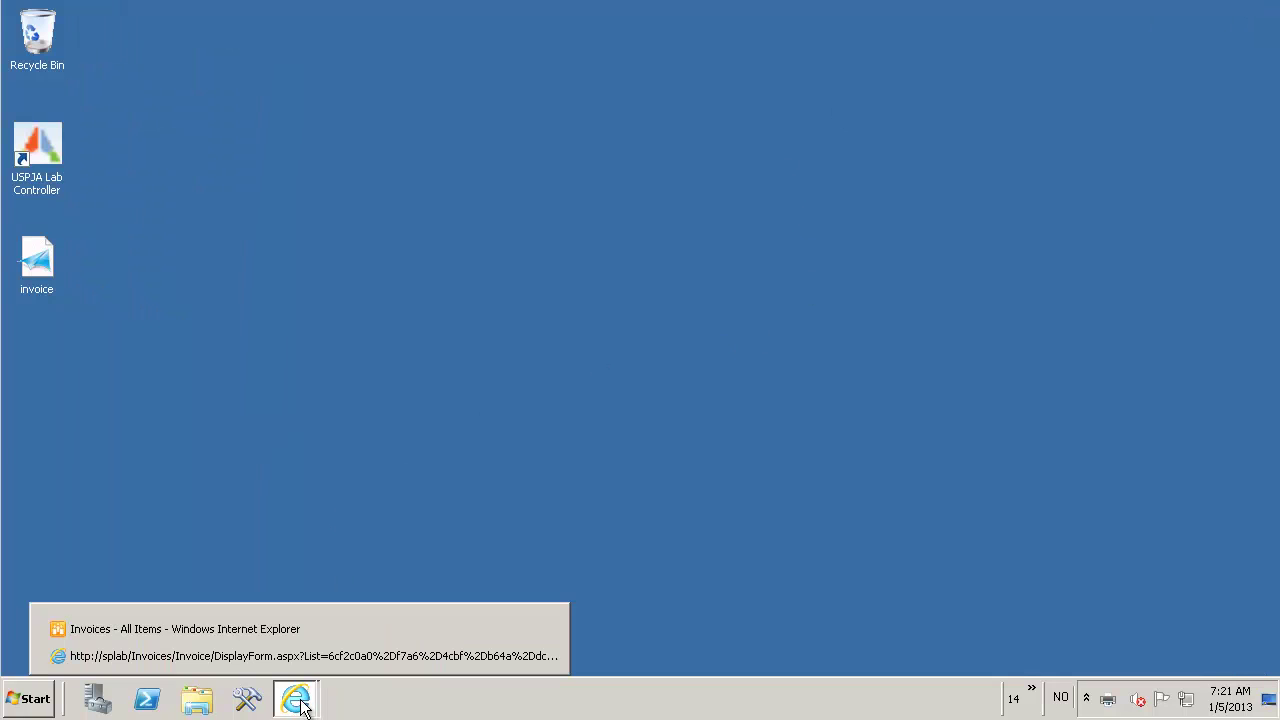
- Restore the invoice page and check its one-page print preview before closing the preview
{"action": "left_click", "coordinate": [335, 648]}
{"action": "right_click", "coordinate": [977, 273]}
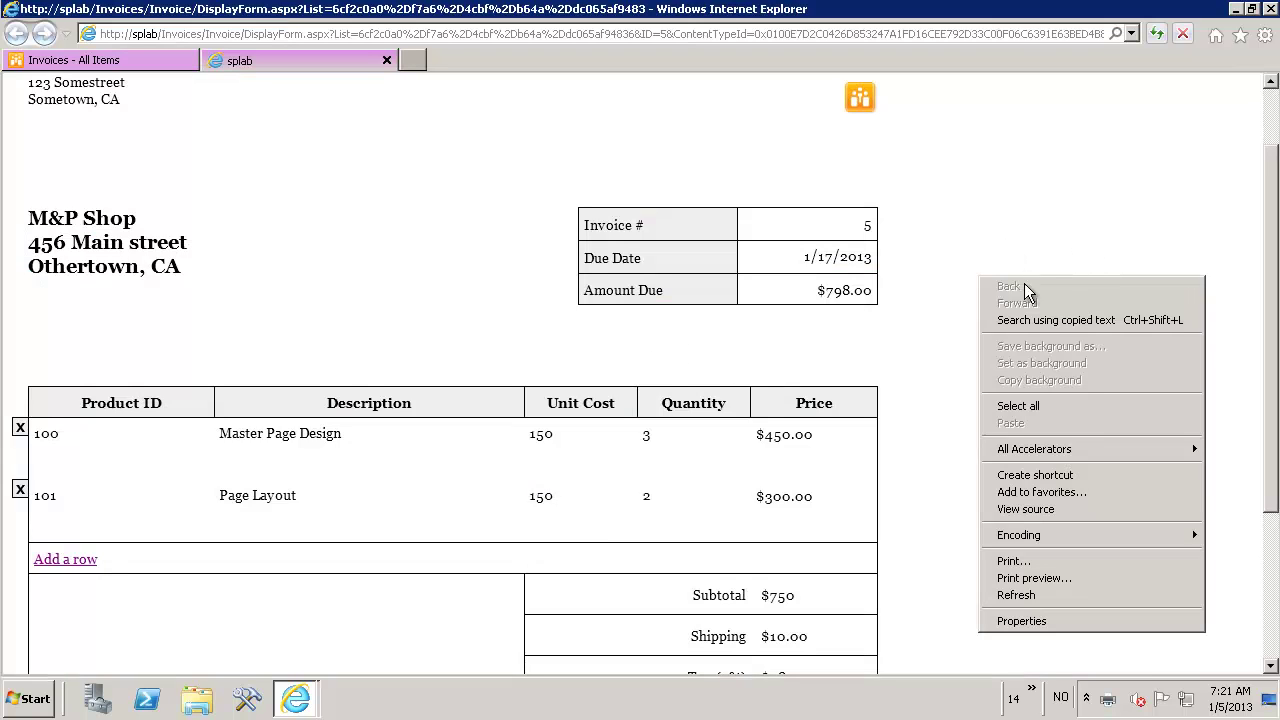
{"action": "left_click", "coordinate": [1008, 240]}
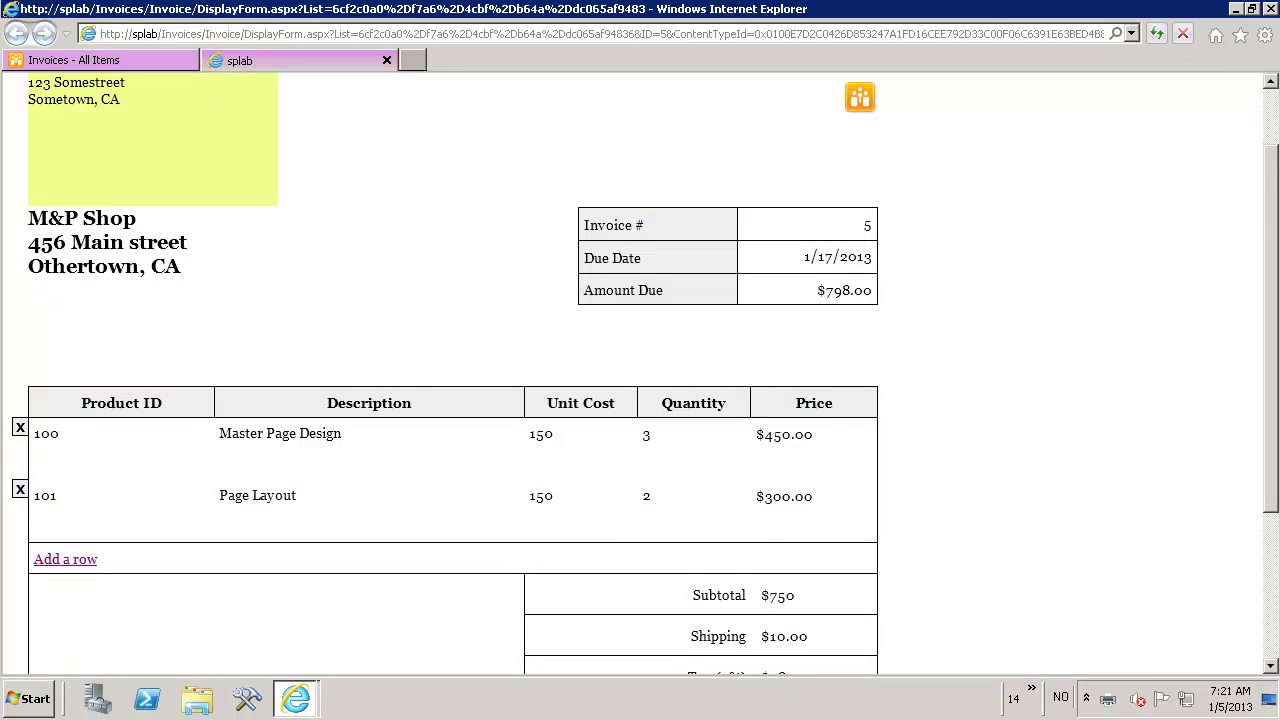
{"action": "key", "text": "alt"}
{"action": "left_click", "coordinate": [20, 86]}
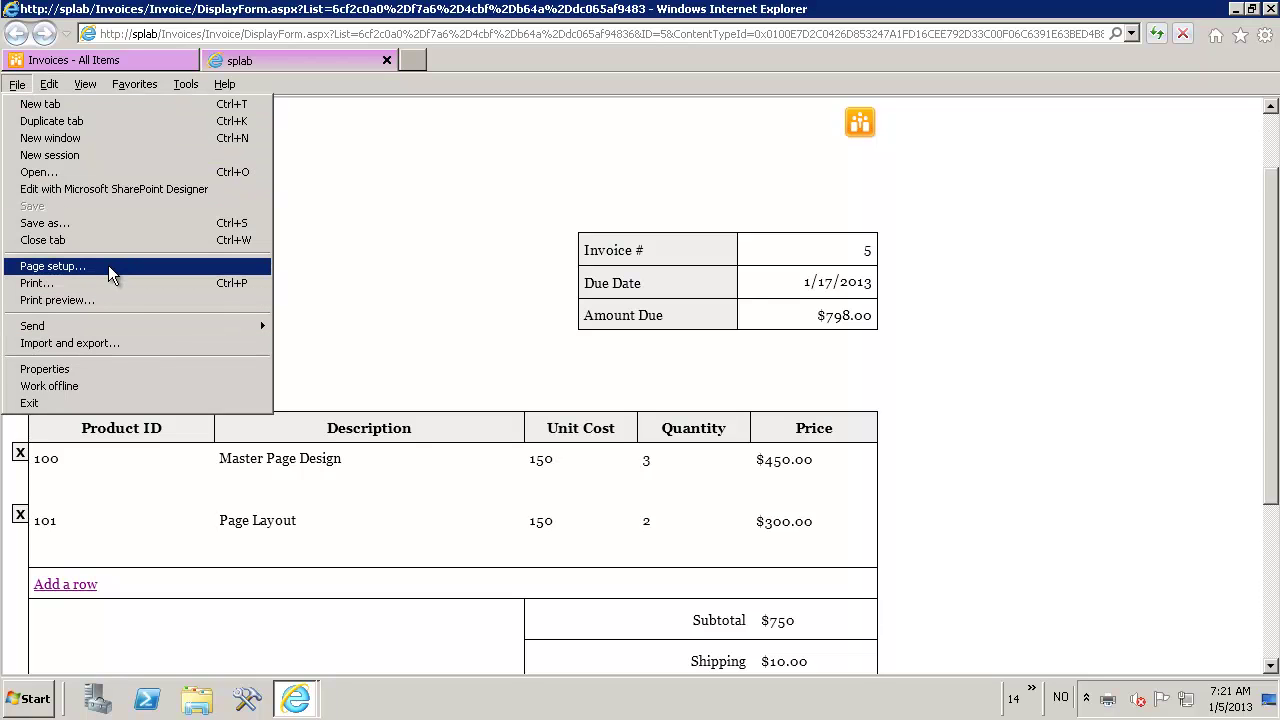
{"action": "left_click", "coordinate": [99, 298]}
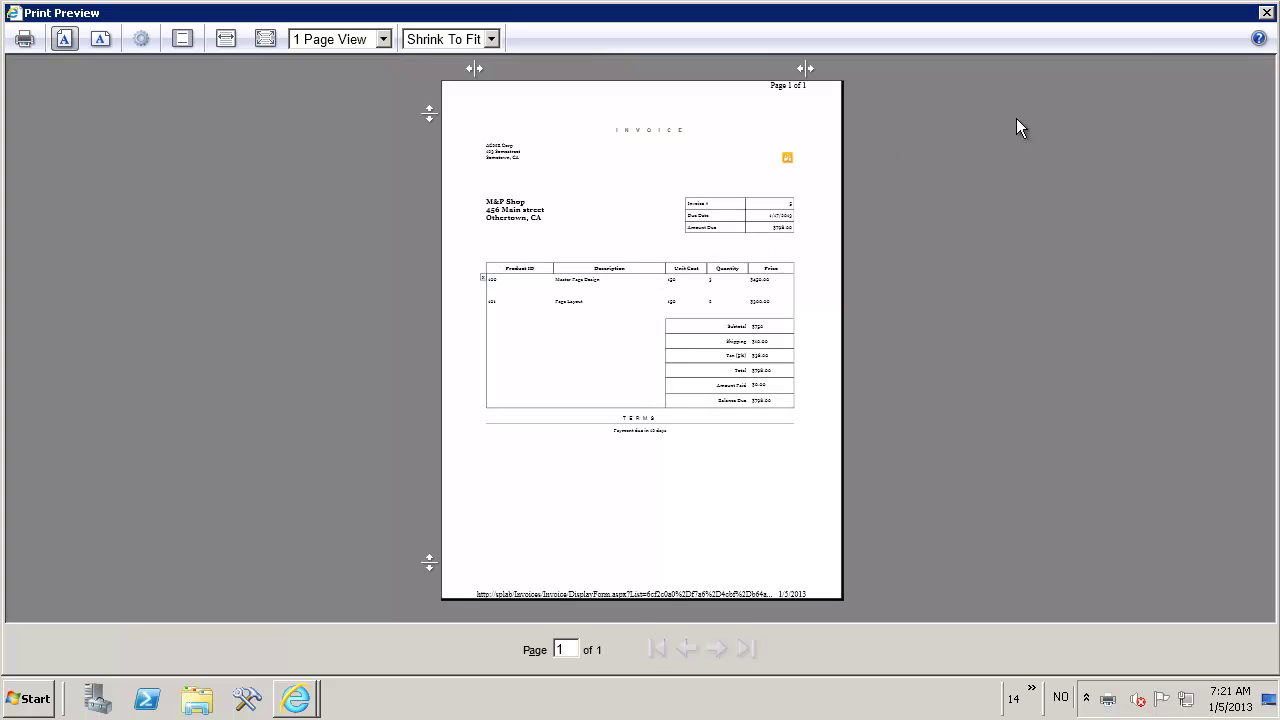
{"action": "left_click", "coordinate": [1266, 13]}
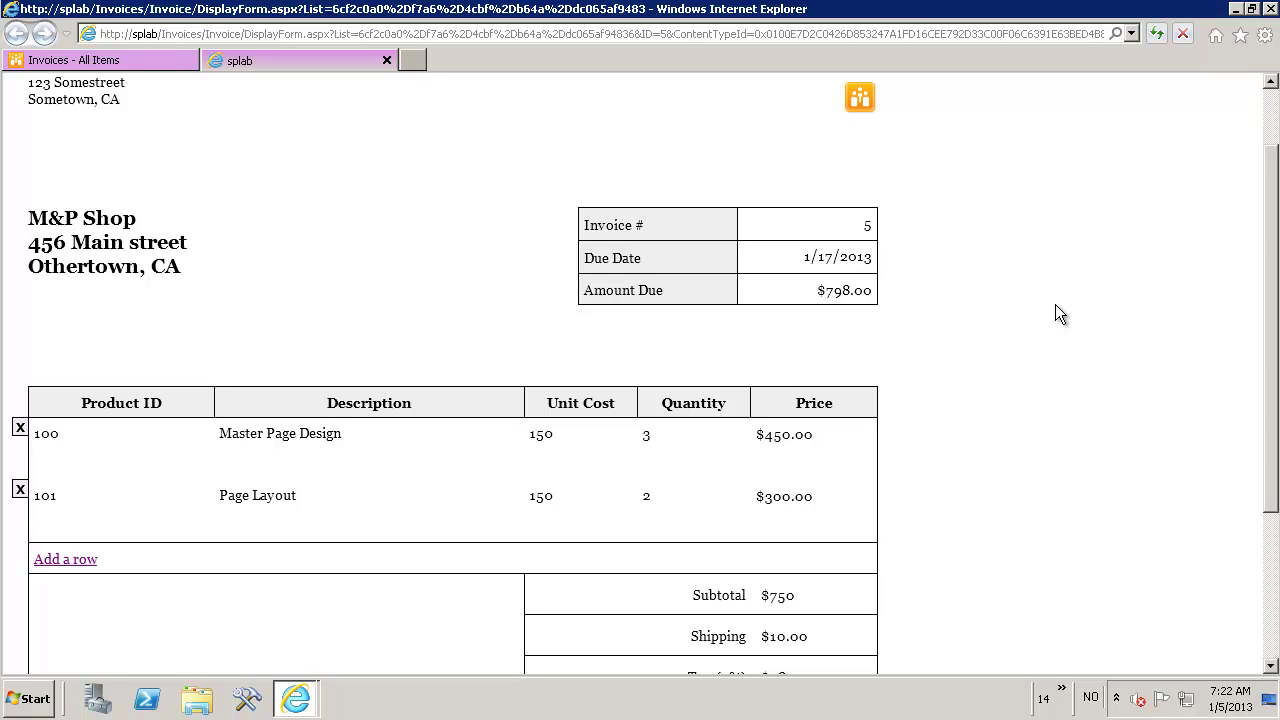
- Close the splab invoice tab and navigate via Calendar back to the Invoices list
{"action": "left_click", "coordinate": [386, 60]}
{"action": "left_click", "coordinate": [39, 338]}
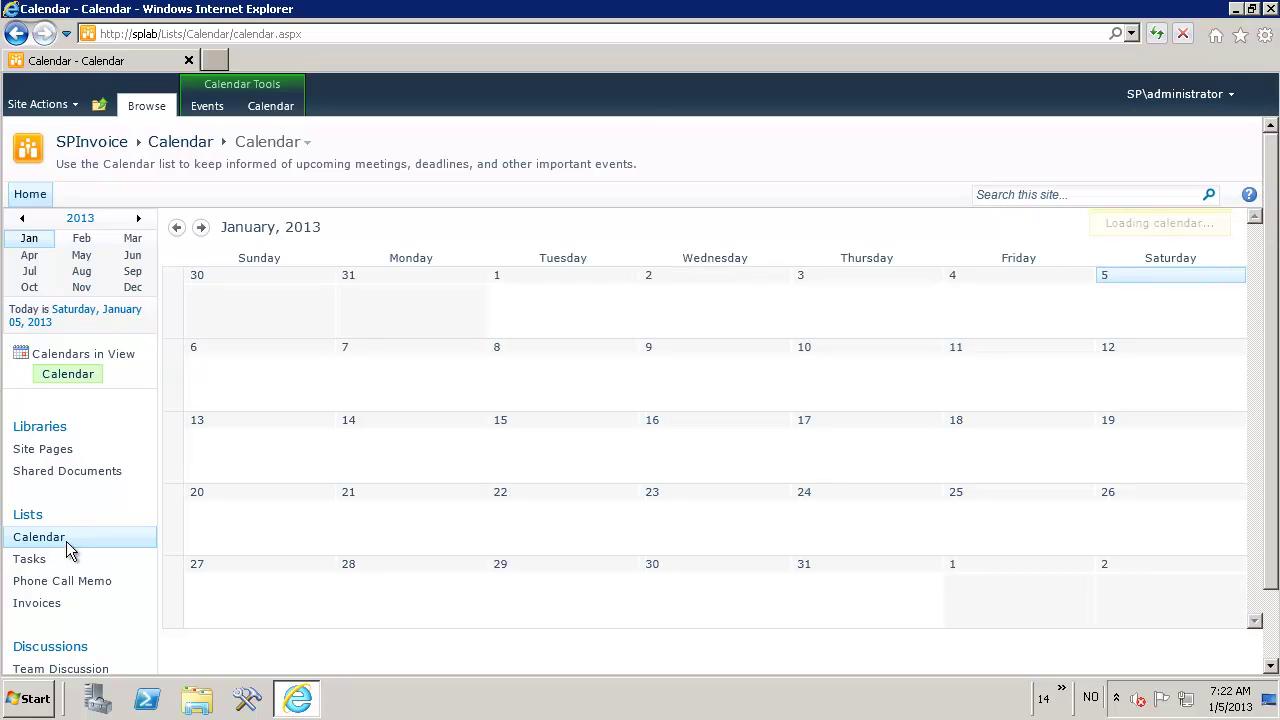
{"action": "left_click", "coordinate": [48, 606]}
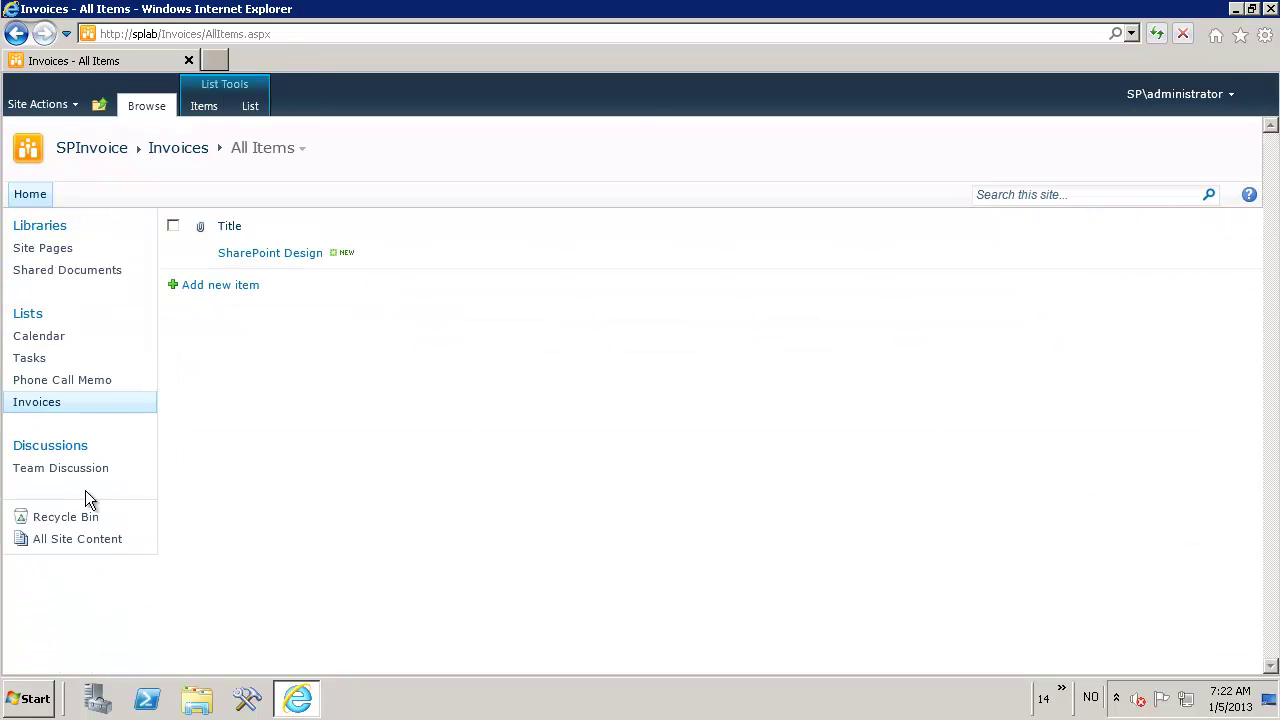